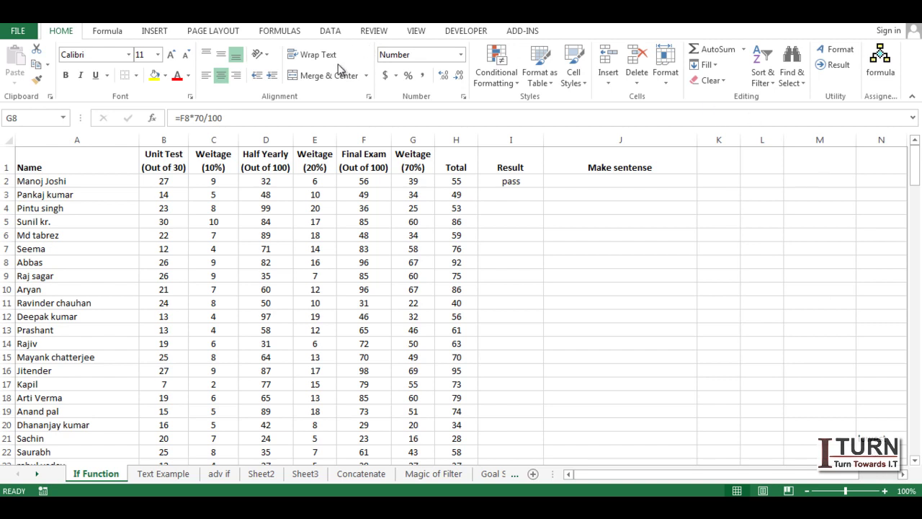
Step: Add filters to the header row of the If Function marks table and remove them again
click(281, 180)
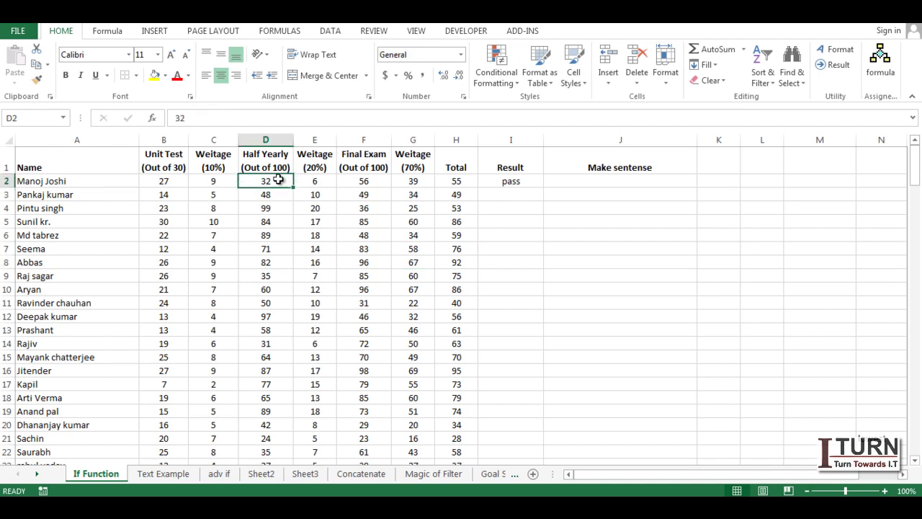
click(331, 32)
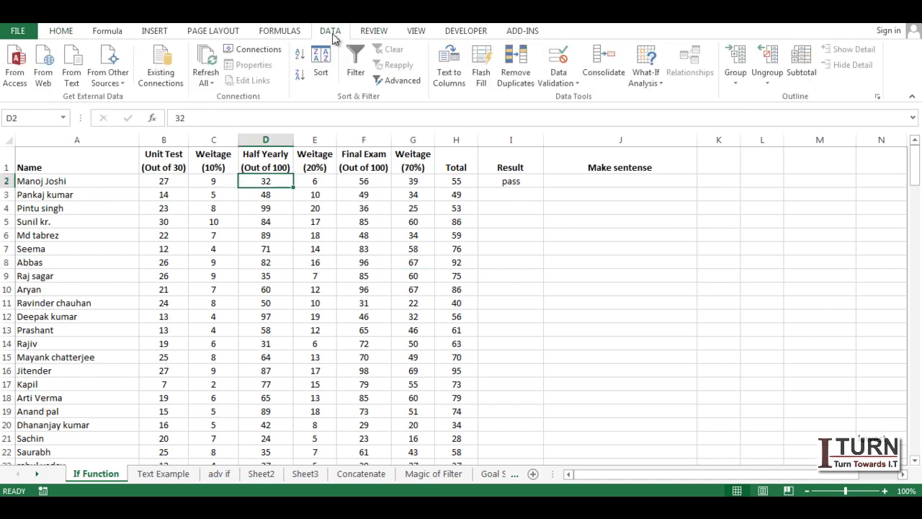
click(357, 64)
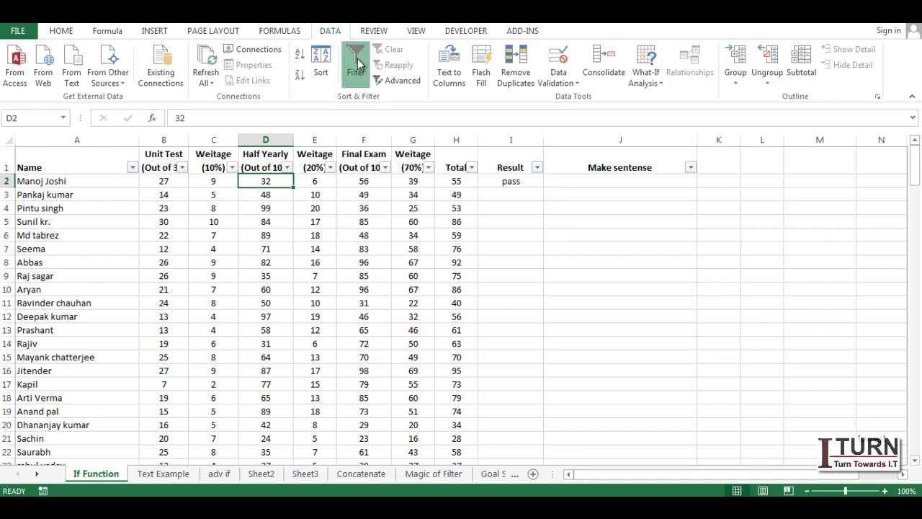
click(356, 64)
Step: Turn on the marks table's header filters again, starting from cell E2
click(320, 182)
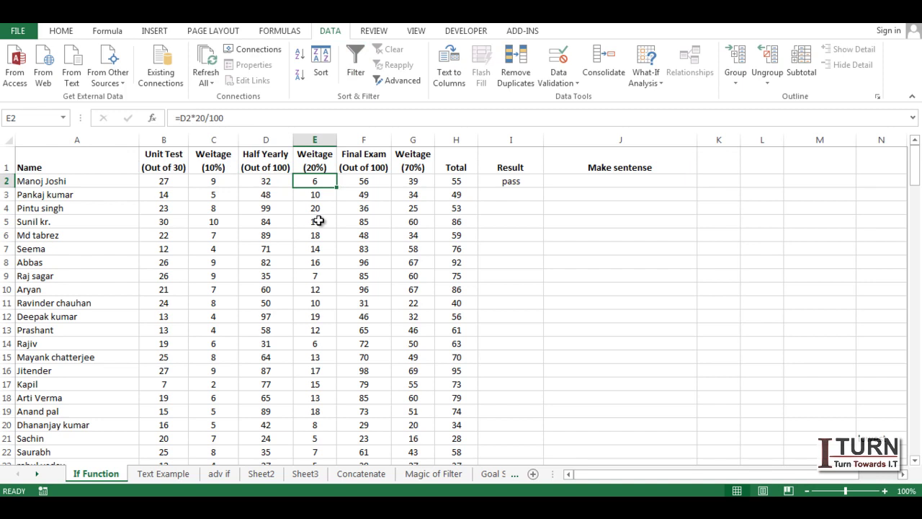
key(alt)
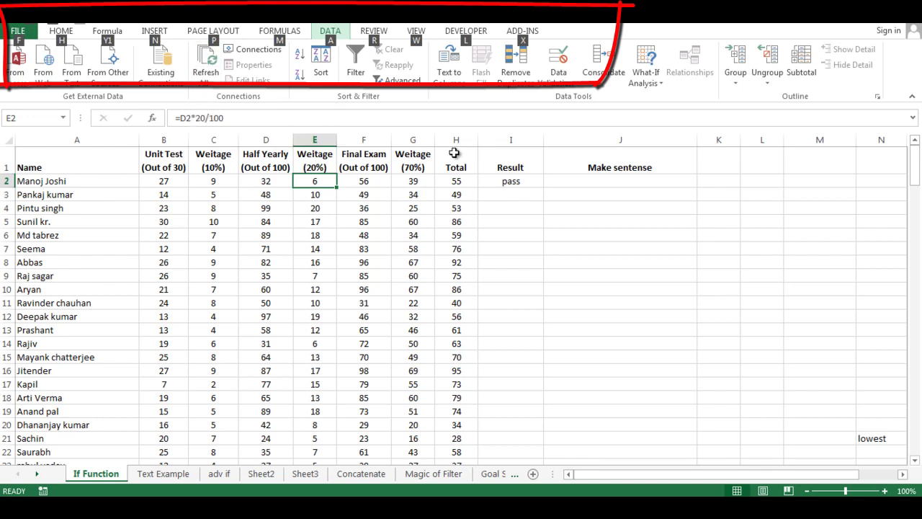
key(Escape)
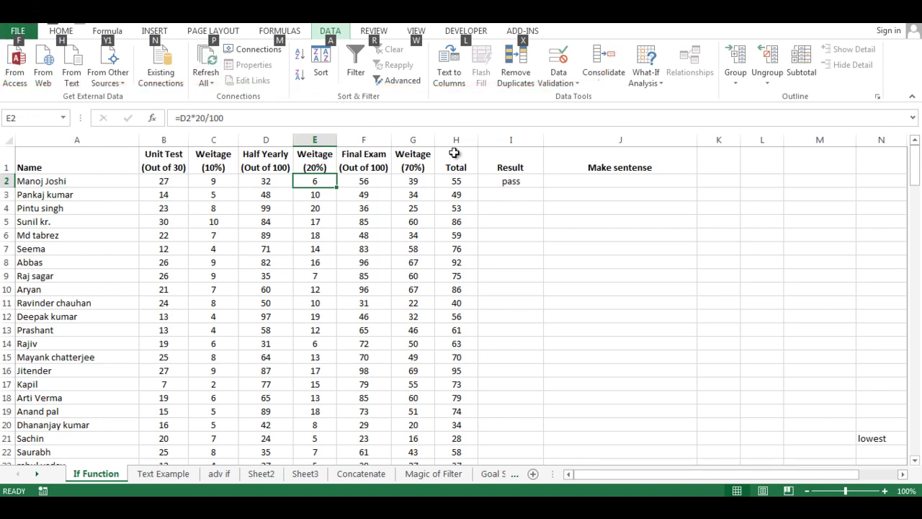
key(a)
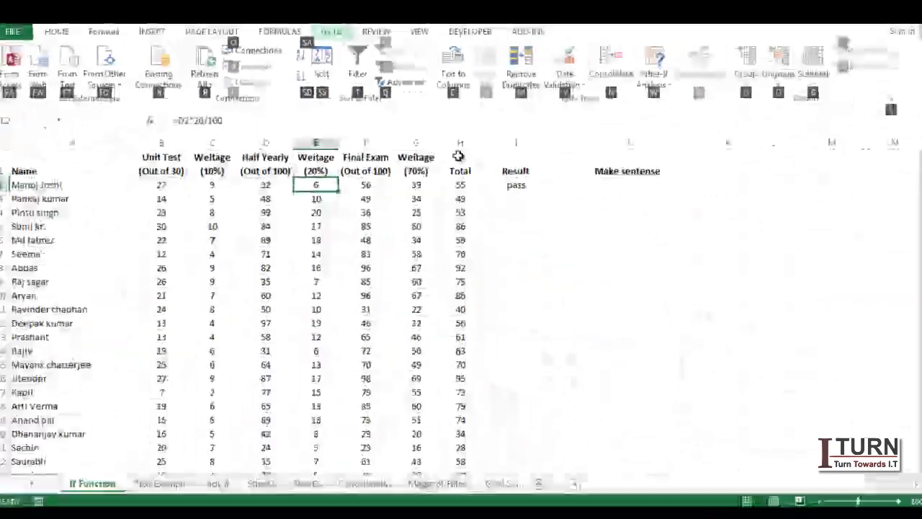
key(t)
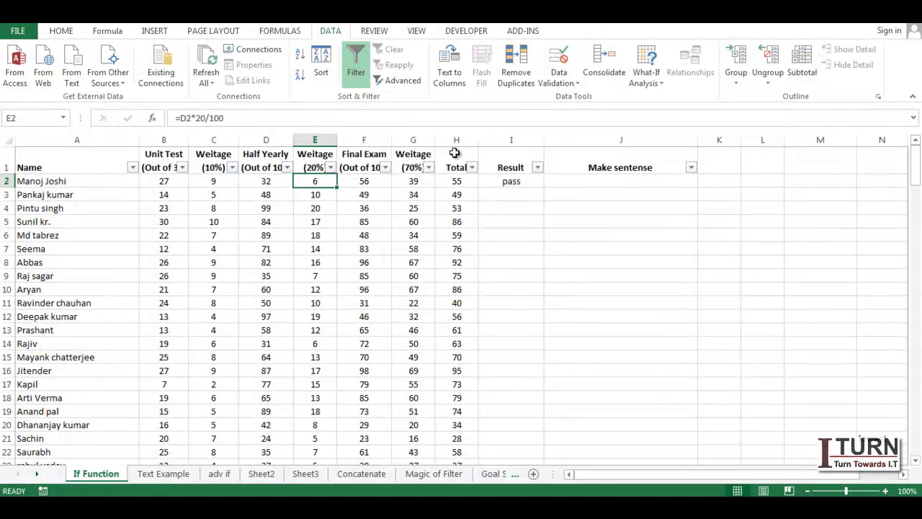
Step: Turn off the header filters on the marks table
key(alt)
key(a)
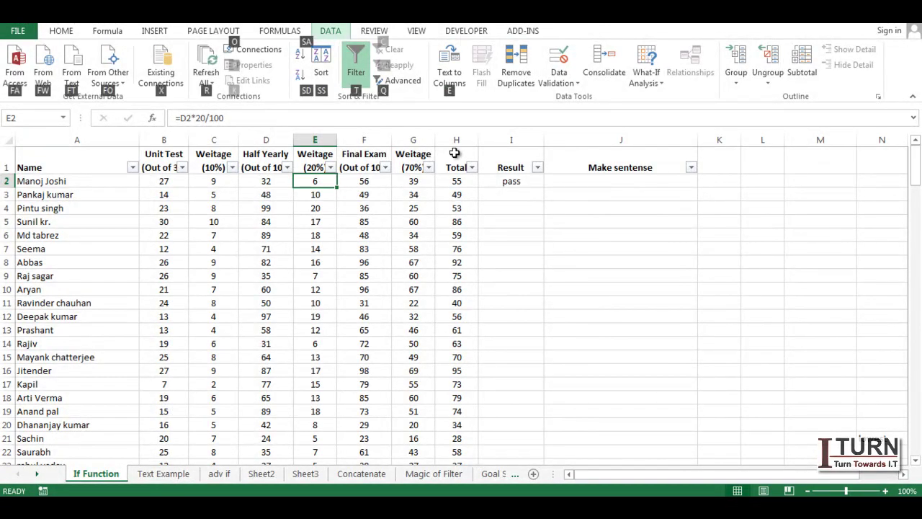
key(t)
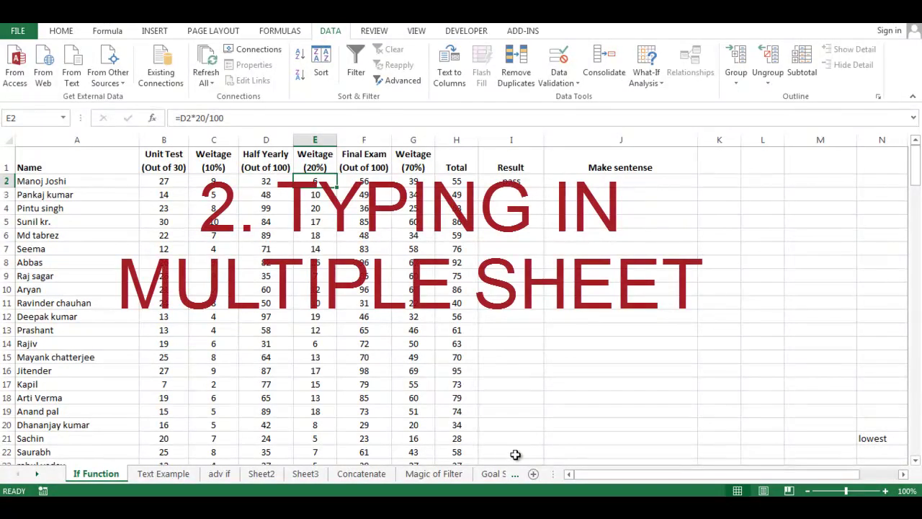
Step: Insert two new blank worksheets directly after Sheet3
click(274, 474)
click(304, 475)
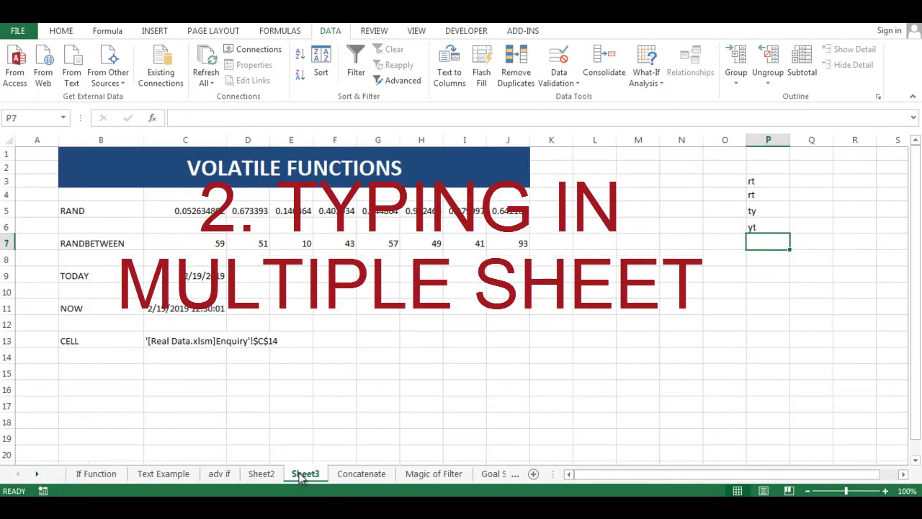
click(533, 474)
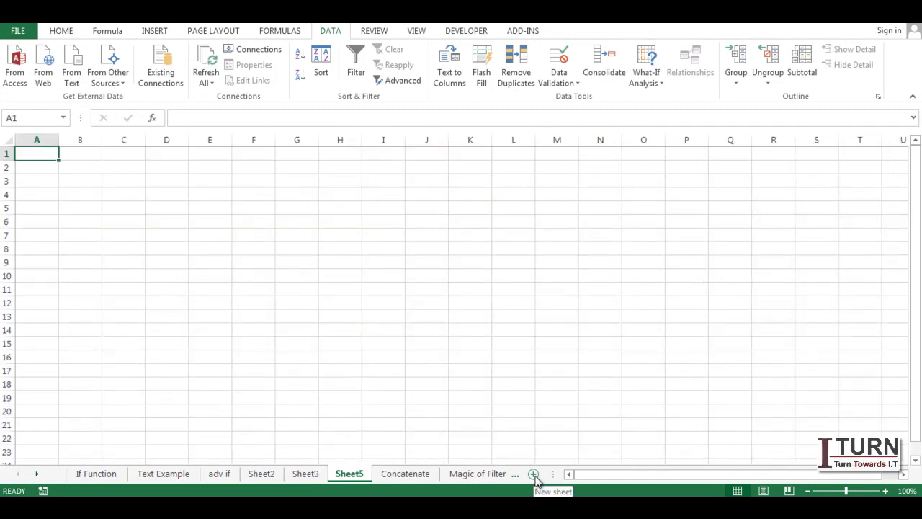
click(535, 476)
Step: Group the two new worksheets, Sheet5 and Sheet6, so that entries go into both
click(346, 477)
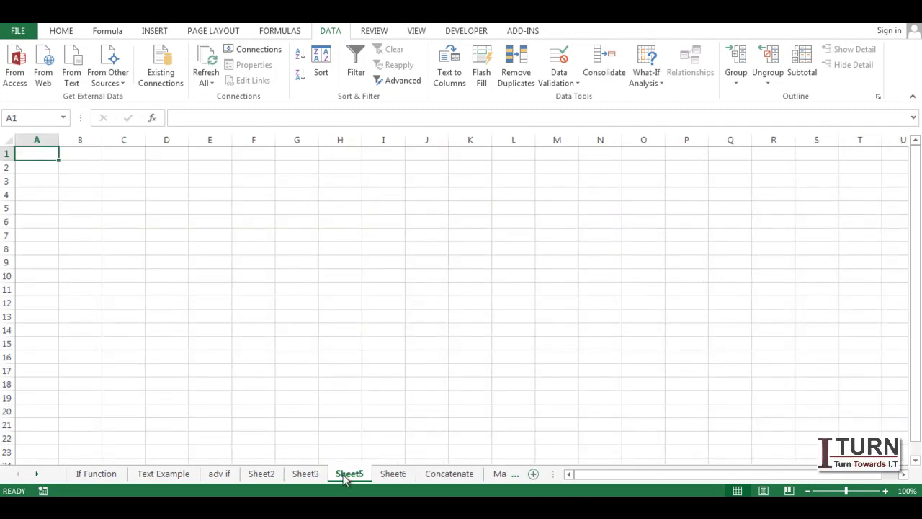
click(394, 476)
click(352, 476)
ctrl+click(394, 476)
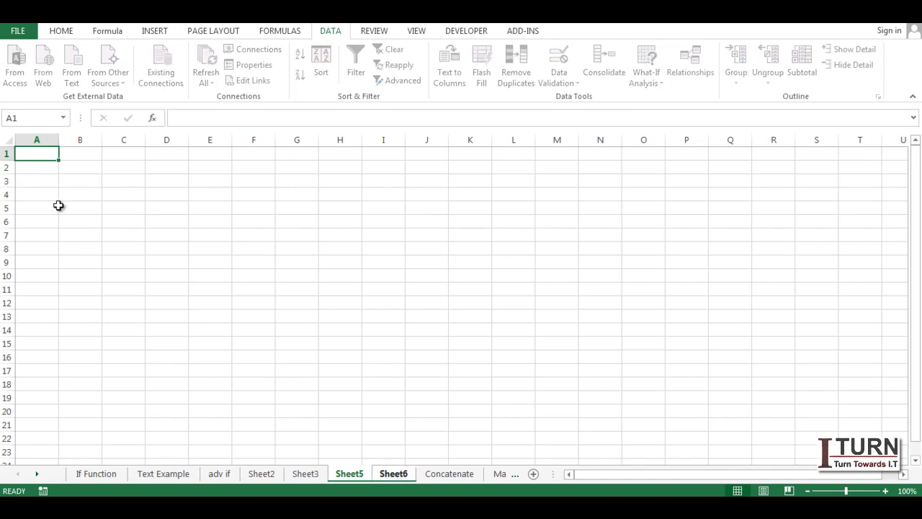
Step: Enter BCDSC in cell A3 and FDSFSFSF in cell A4 of the grouped sheets
click(49, 182)
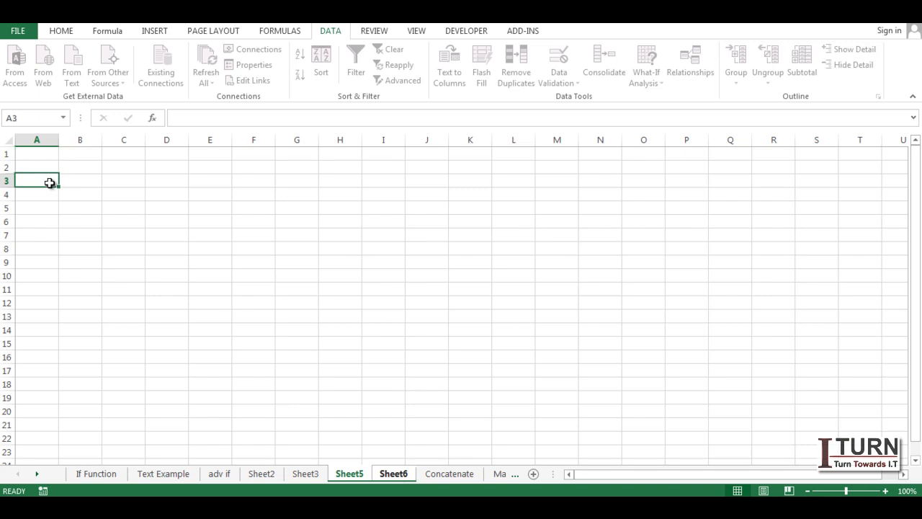
text(BCDSC)
key(Return)
text(FDSFSFSF)
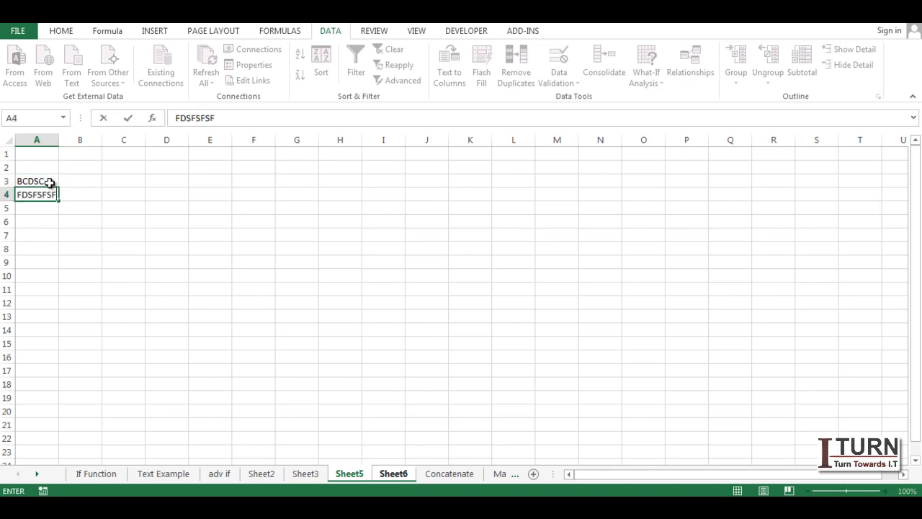
click(163, 305)
Step: Ungroup the sheets by switching to Sheet2, and check the entries on both Sheet5 and Sheet6
click(396, 475)
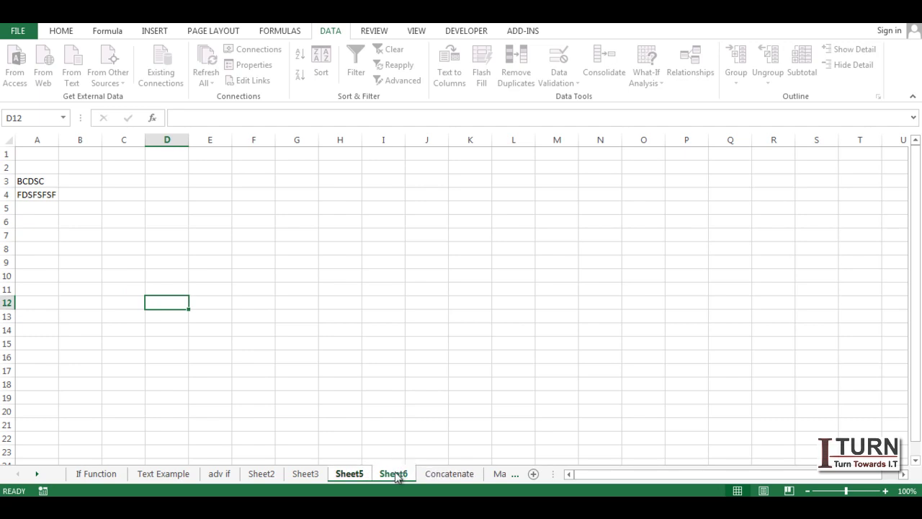
click(353, 475)
click(386, 476)
click(269, 478)
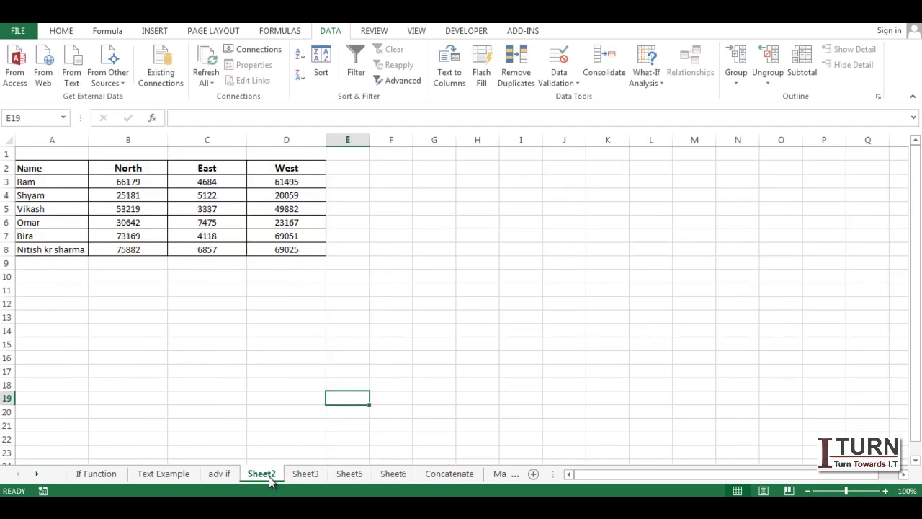
click(353, 477)
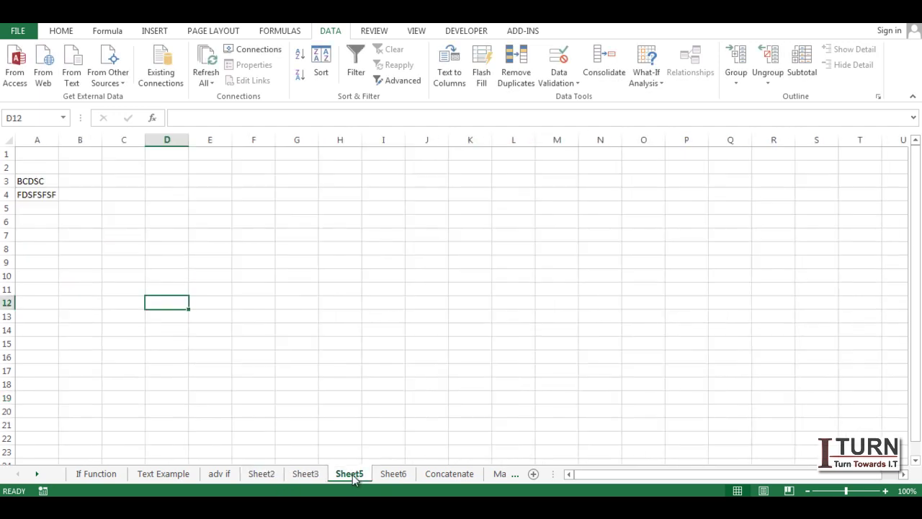
click(396, 477)
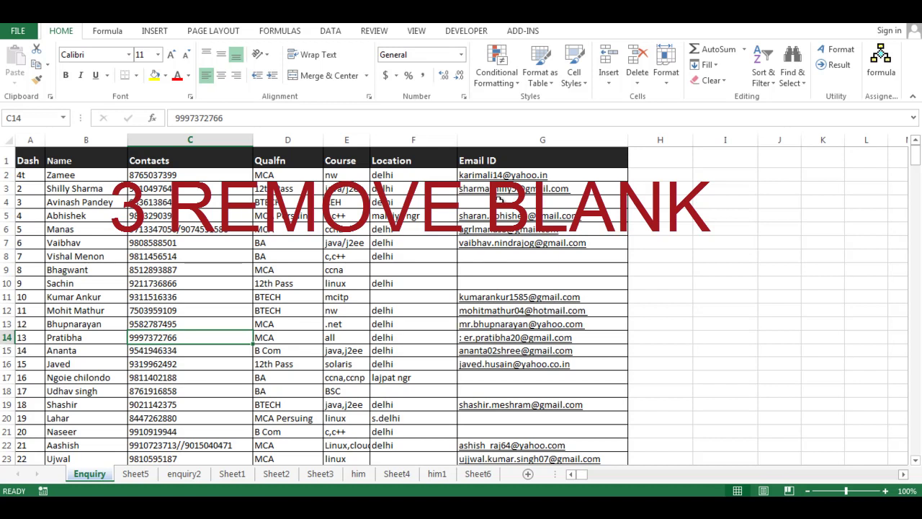
Step: Examine the blank Email ID cells G8 and G4 and the whole of row 4 in the Enquiry sheet
click(545, 258)
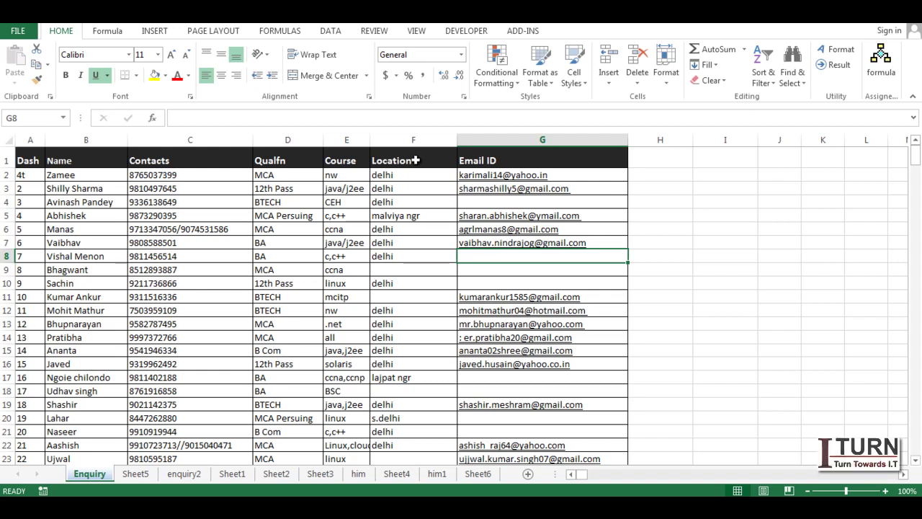
click(485, 203)
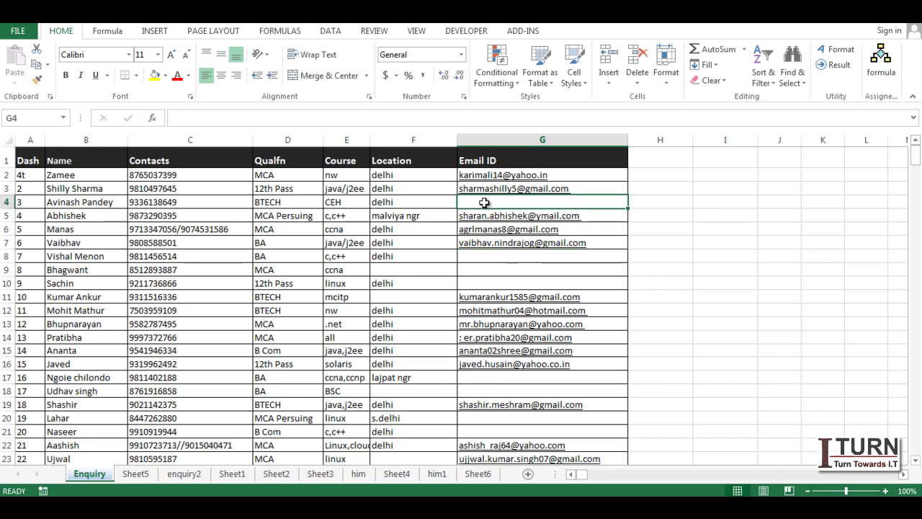
click(72, 204)
click(8, 203)
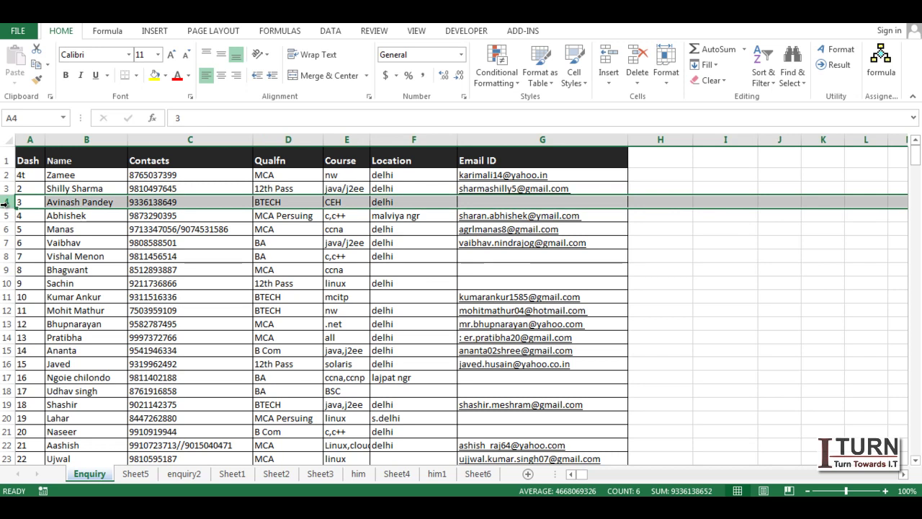
drag(220, 242, 263, 243)
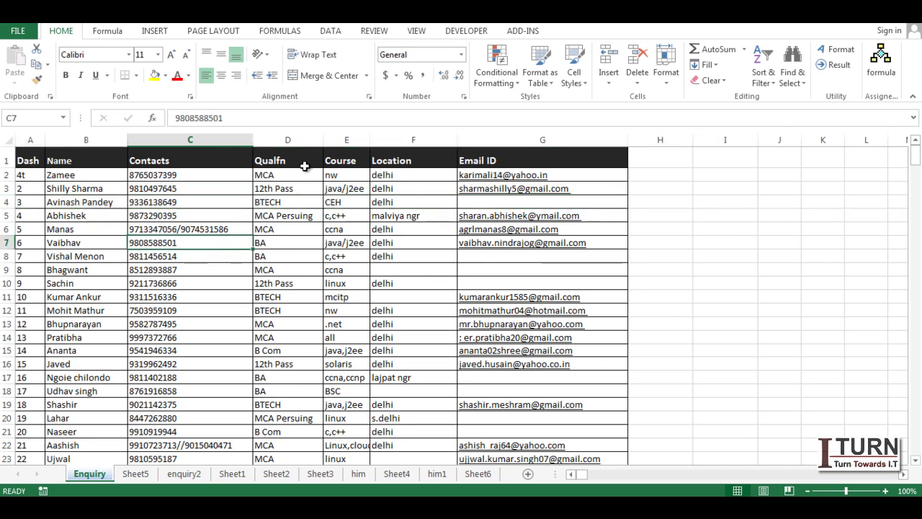
Step: Add filters to the header row of the Enquiry table
click(301, 164)
click(330, 30)
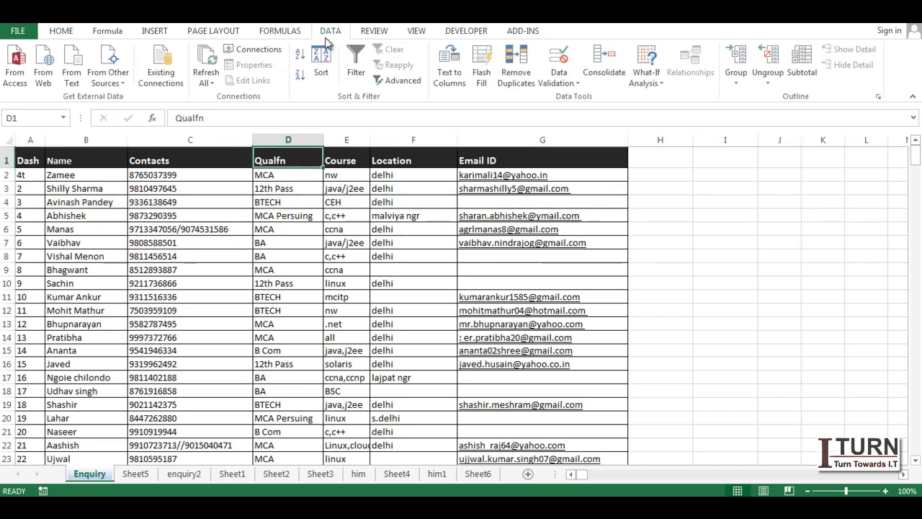
click(355, 66)
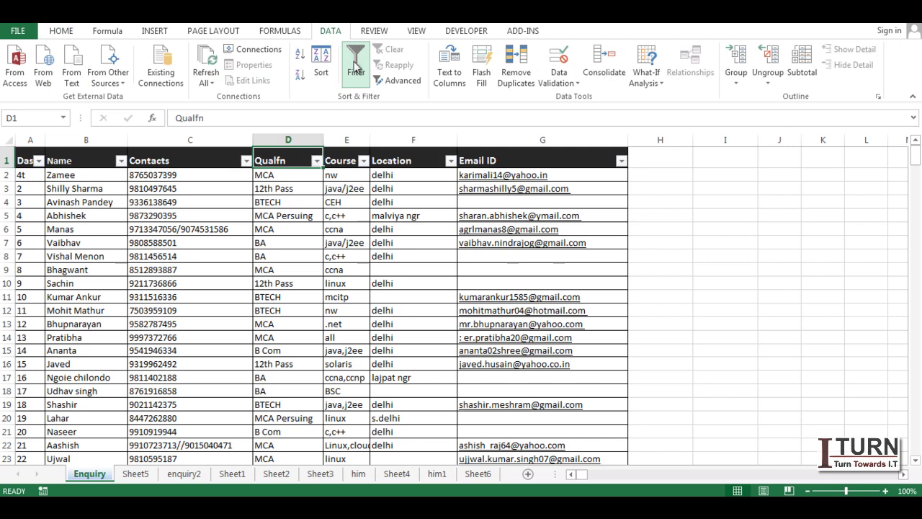
Step: Filter the Email ID column to show only the blanks
click(621, 162)
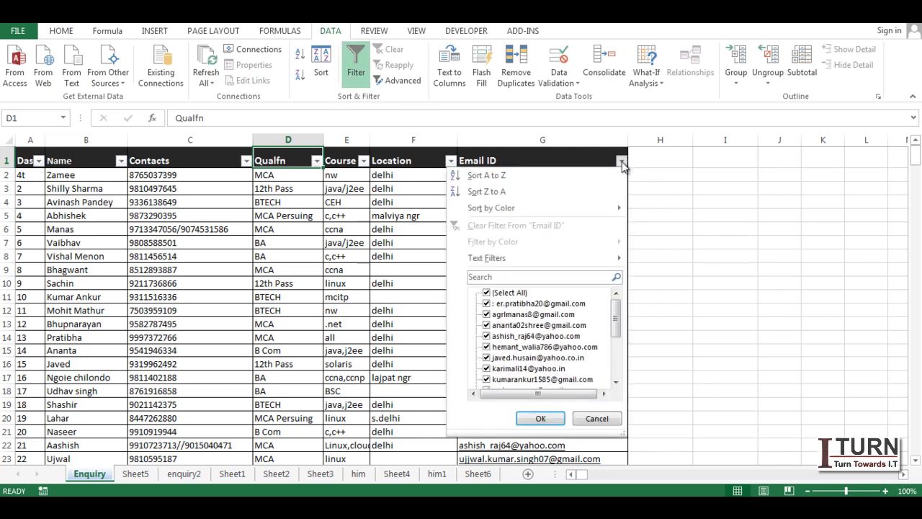
click(487, 294)
drag(617, 324, 616, 366)
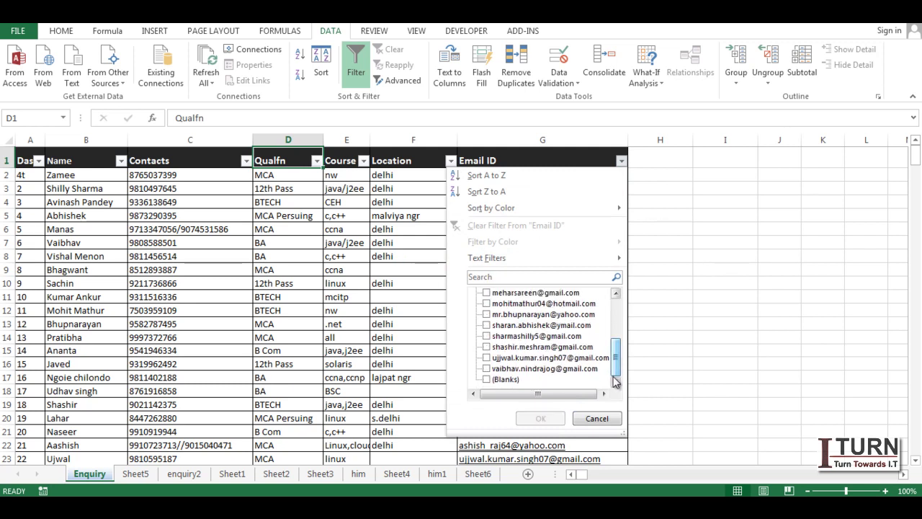
click(487, 380)
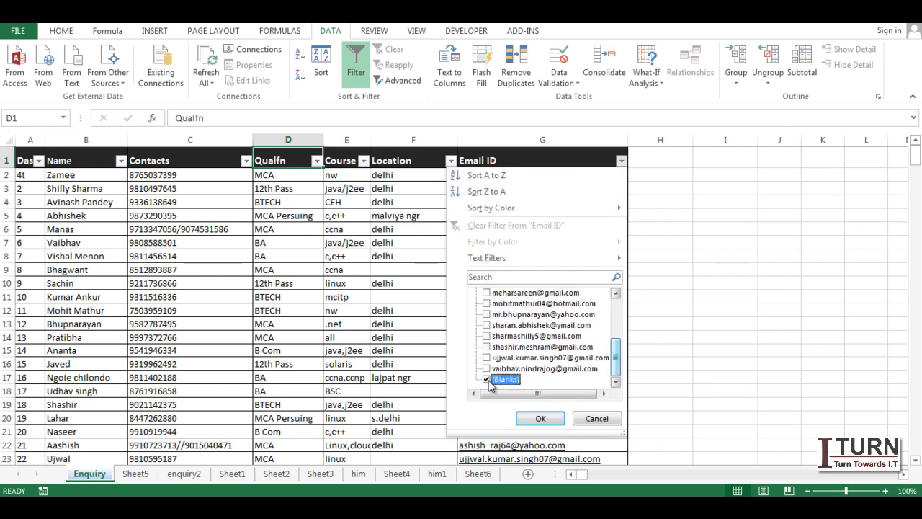
click(540, 418)
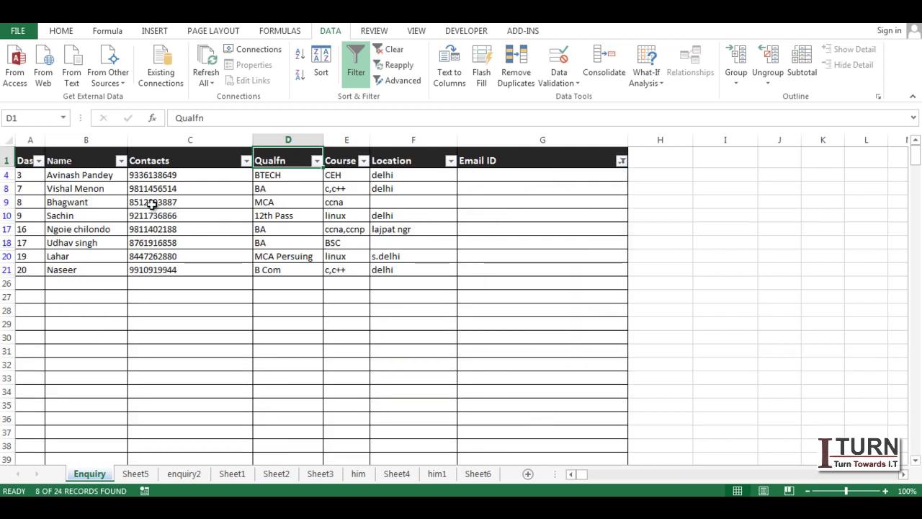
Step: Delete all the filtered rows with a blank Email ID, from row 4 through row 21
drag(6, 175, 6, 270)
right_click(6, 270)
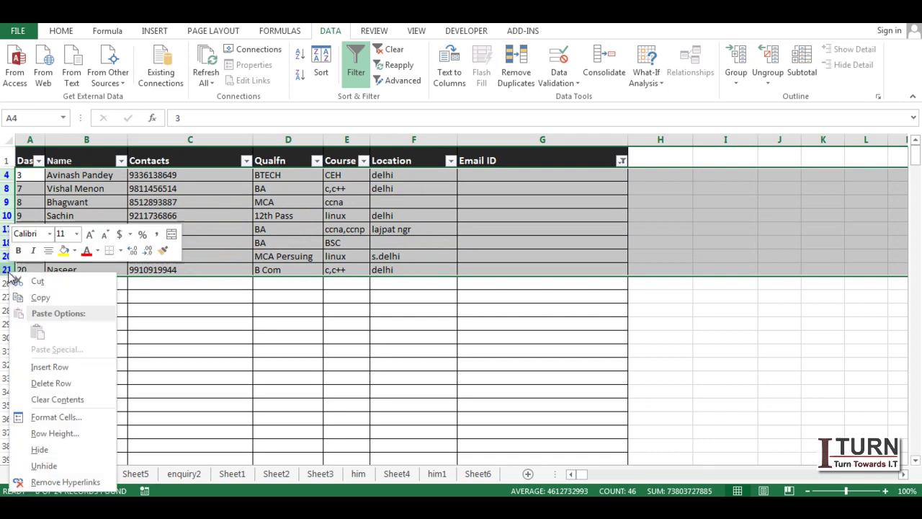
click(50, 385)
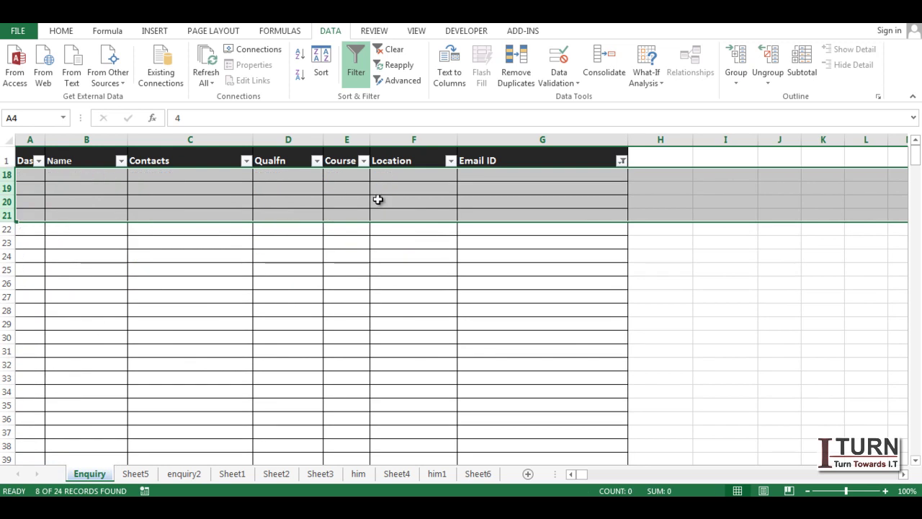
Step: Undo the row deletion and the Email ID filtering, and switch off the Enquiry table's header filters
click(356, 70)
click(637, 224)
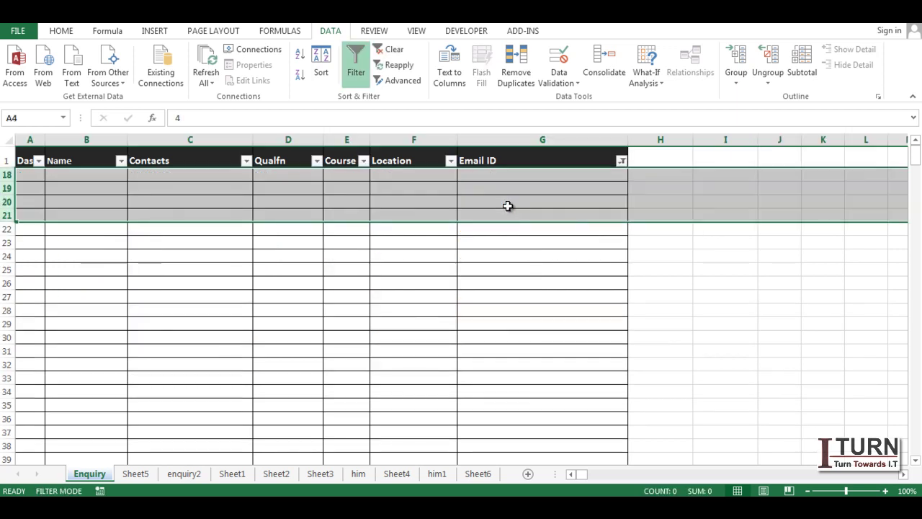
key(ctrl+z)
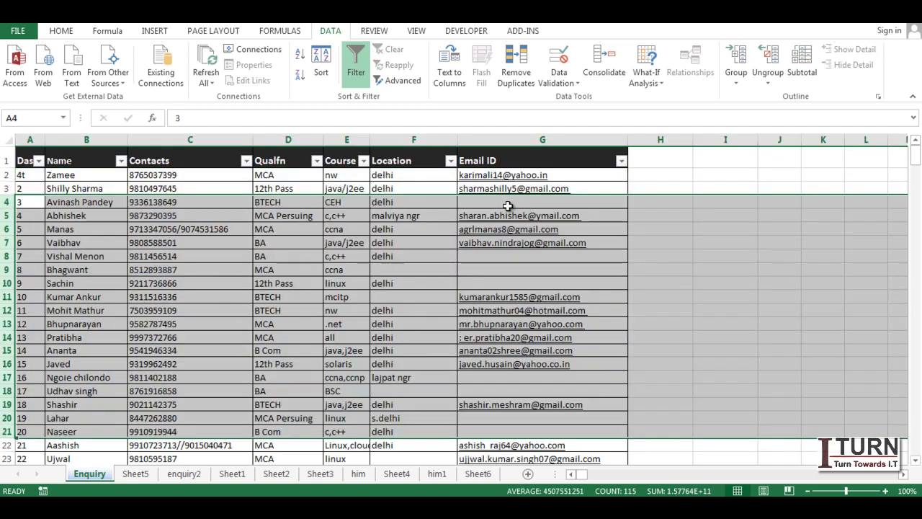
click(358, 68)
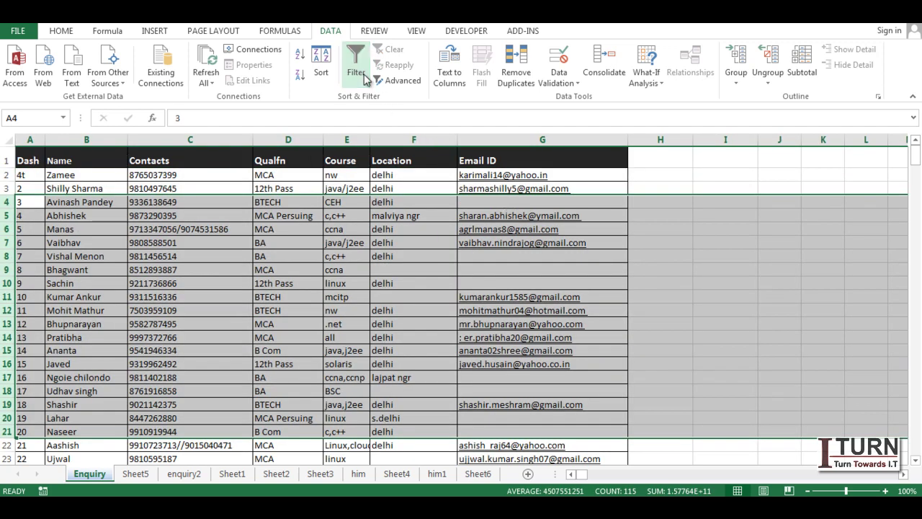
Step: Sort the Enquiry table by Email ID from Z to A, and re-sort it from A to Z
click(590, 175)
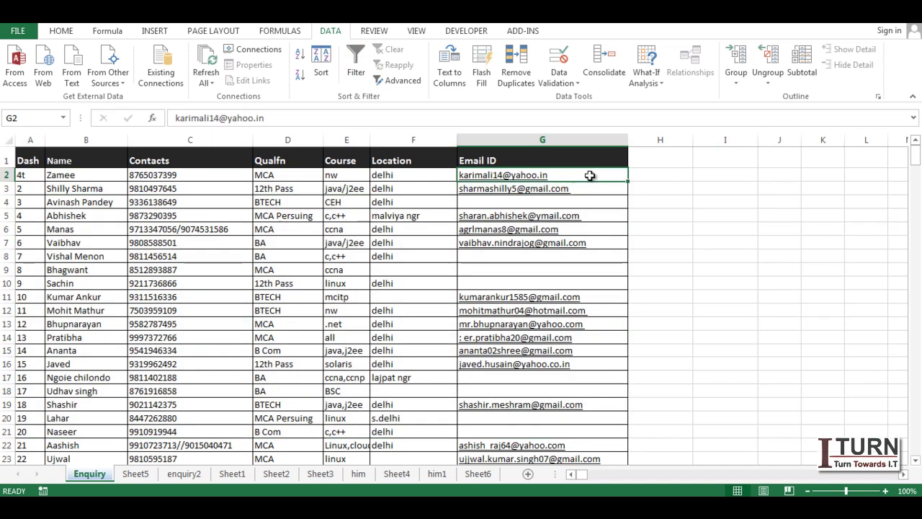
click(301, 78)
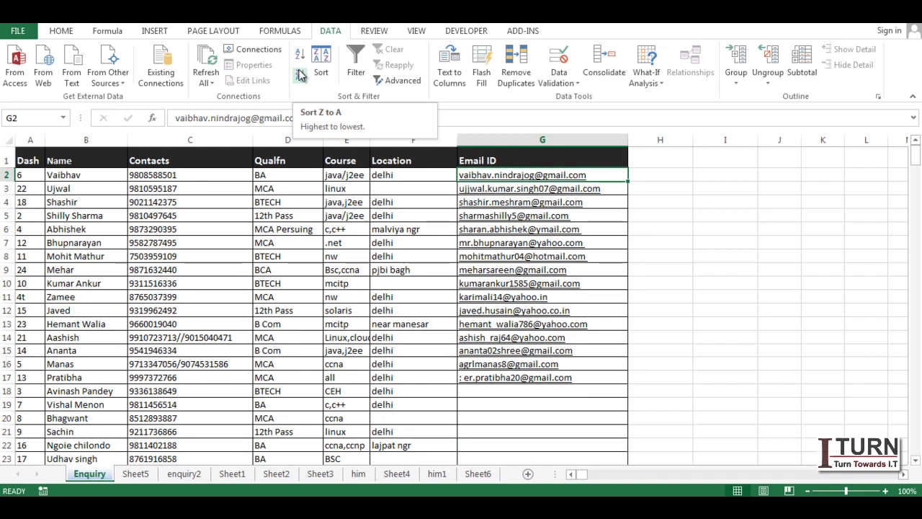
click(299, 56)
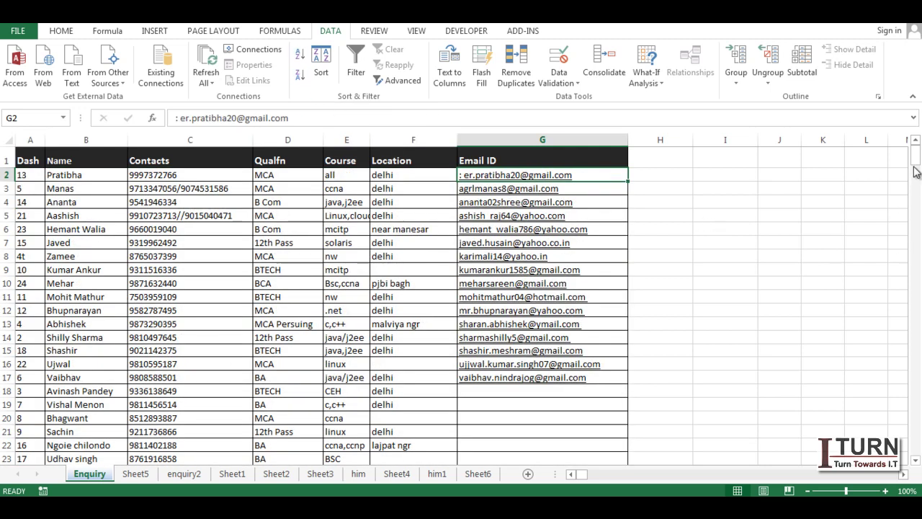
Step: Delete the rows with a blank Email ID at the end of the sorted Enquiry table, rows 18 through 25
mouse_move(916, 165)
mouse_down()
mouse_move(916, 181)
mouse_move(916, 168)
mouse_up()
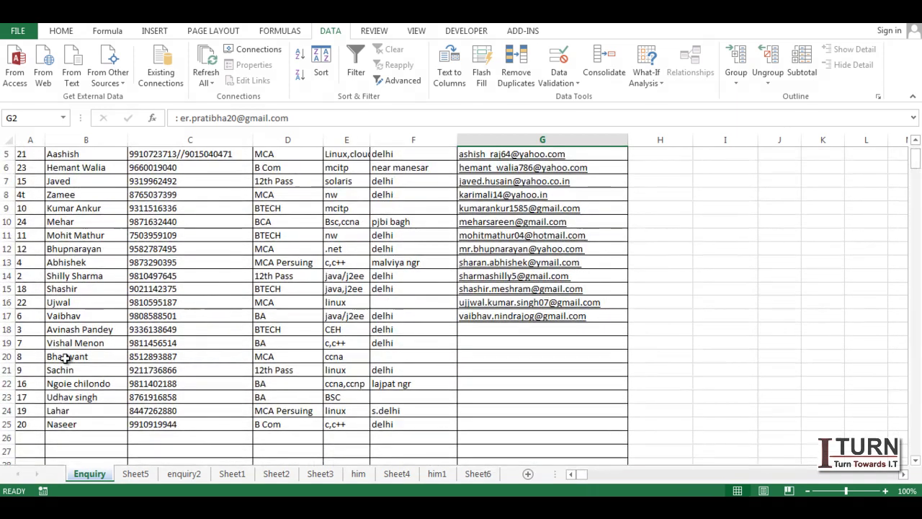
drag(6, 329, 6, 424)
right_click(6, 424)
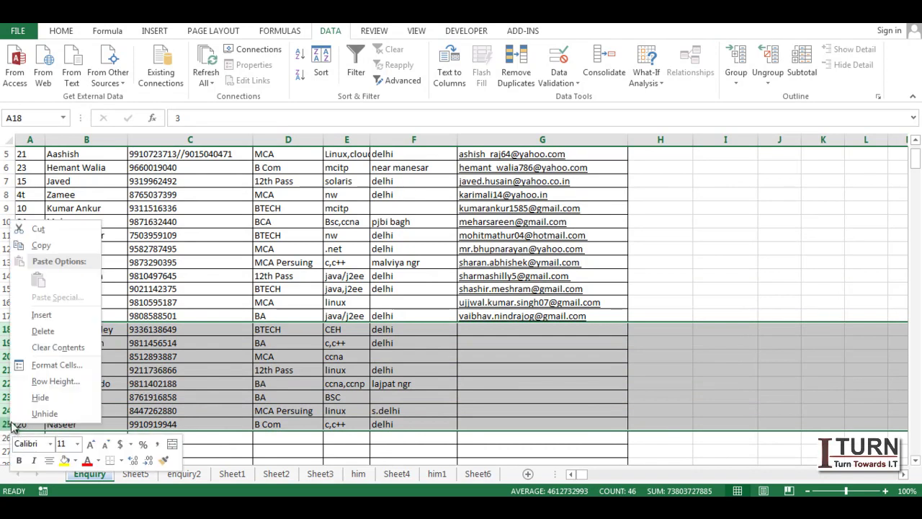
click(43, 332)
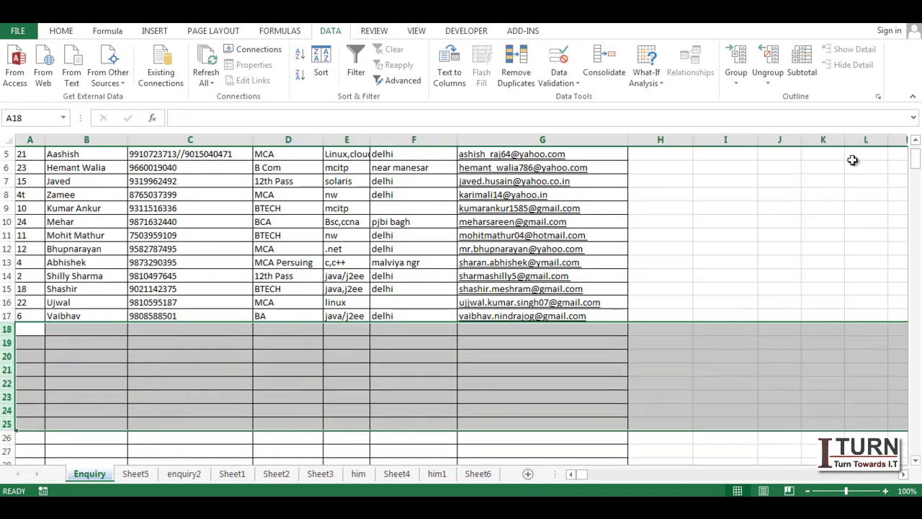
Step: Sort the remaining Enquiry entries by the Dash column in ascending order
scroll(915, 143, up, 2)
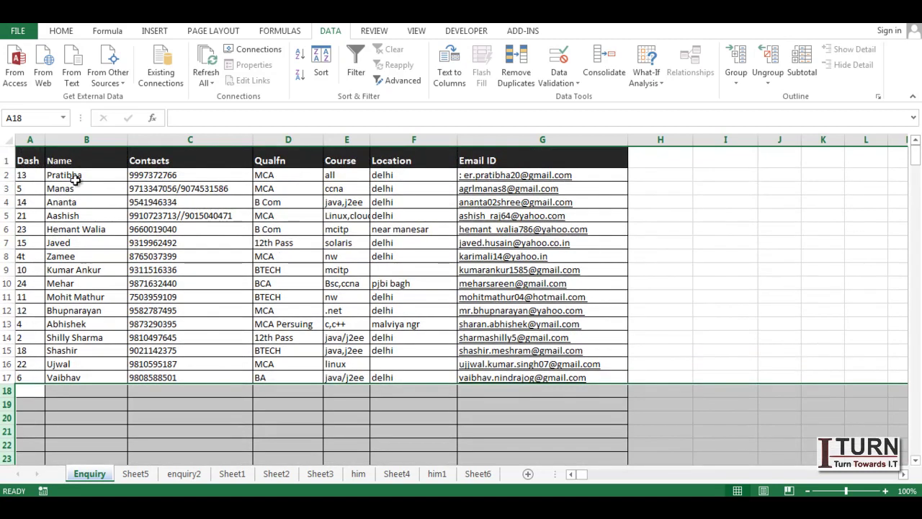
click(27, 176)
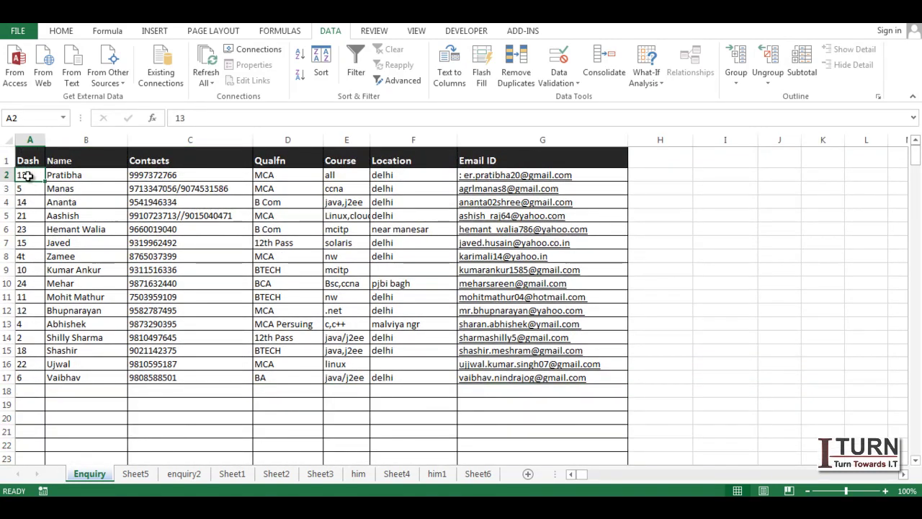
click(300, 56)
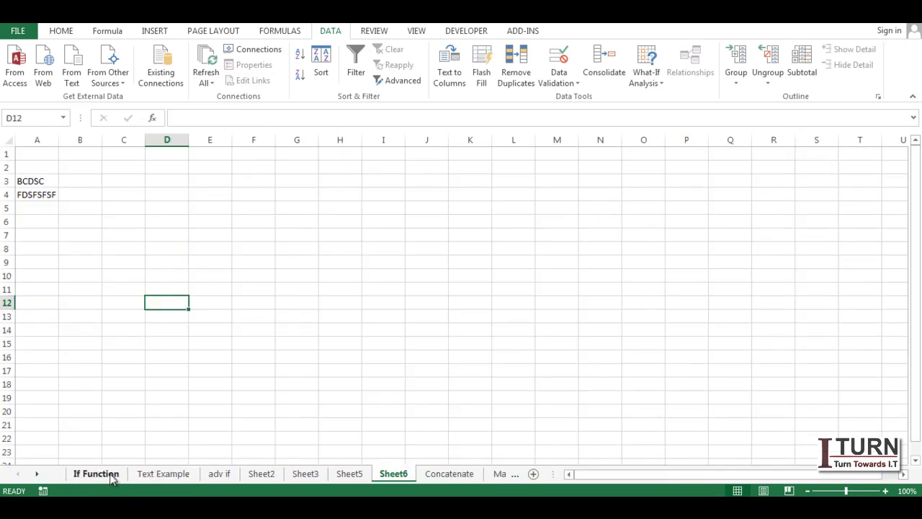
Step: Look through the If Function and Text Example sheets, and go to the first entry on the adv if sheet
click(107, 475)
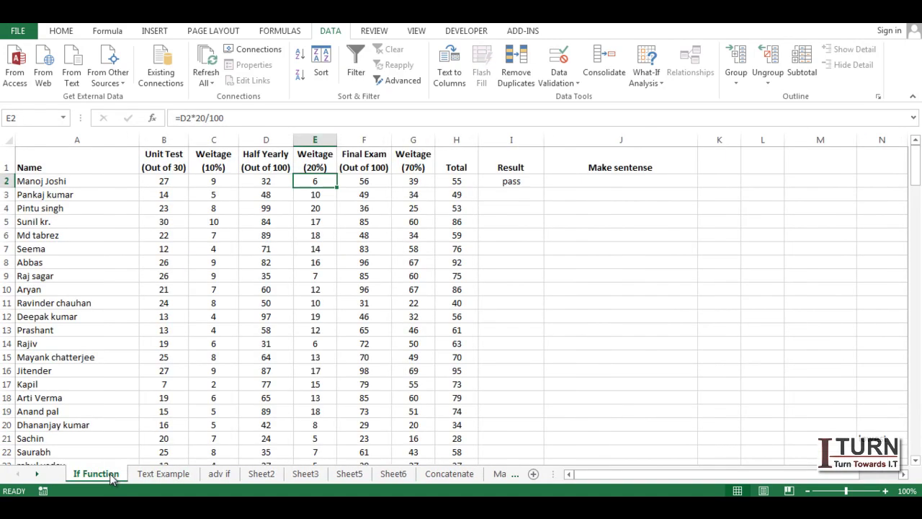
click(176, 478)
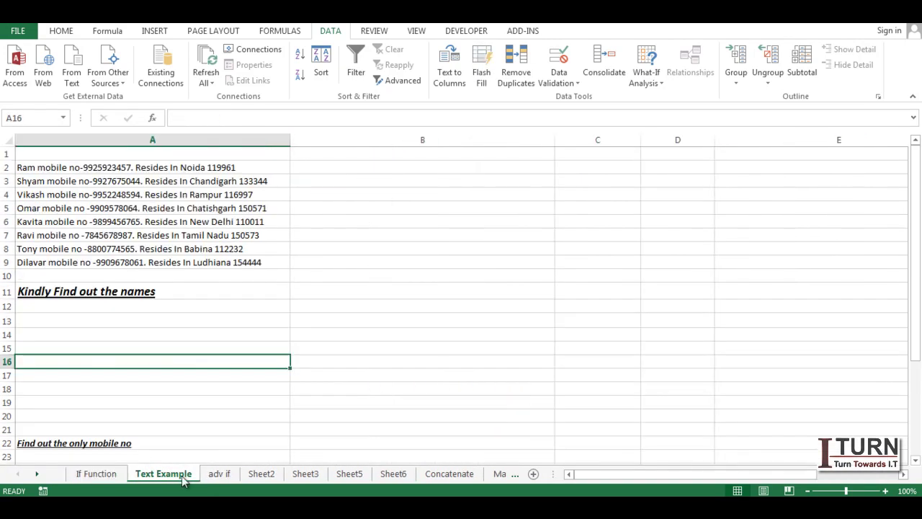
click(220, 476)
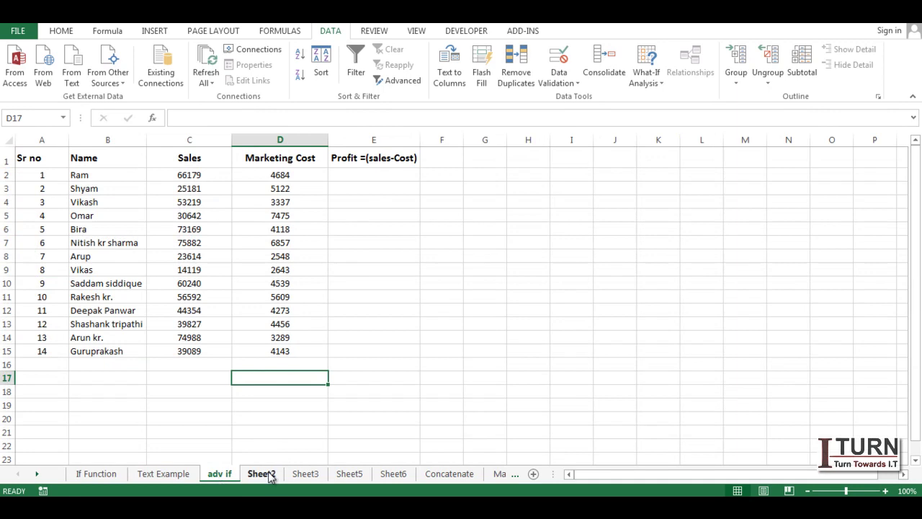
click(254, 228)
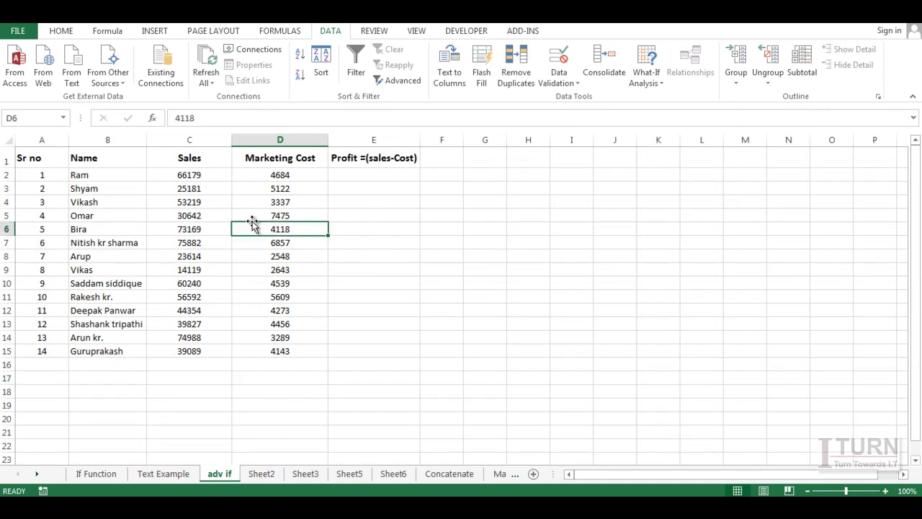
click(42, 175)
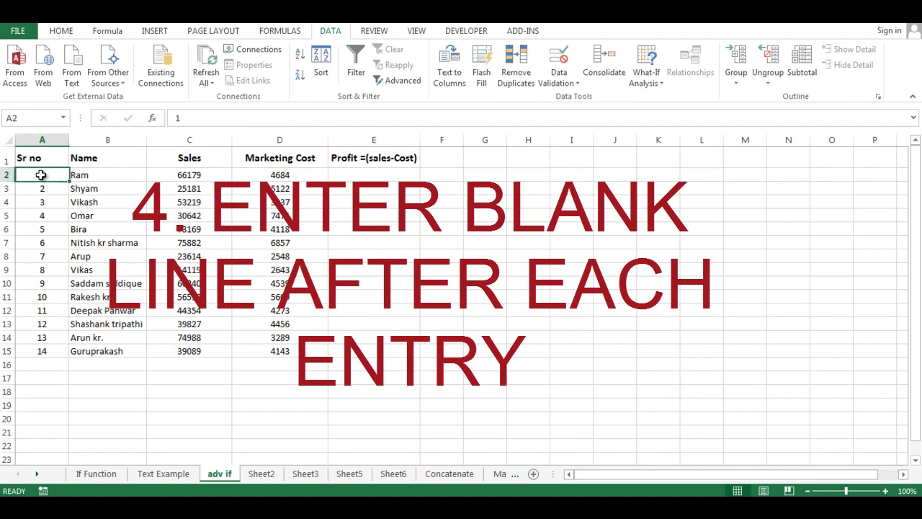
Step: Insert a blank row after each of the first two entries on the adv if sheet, and undo both insertions
right_click(4, 188)
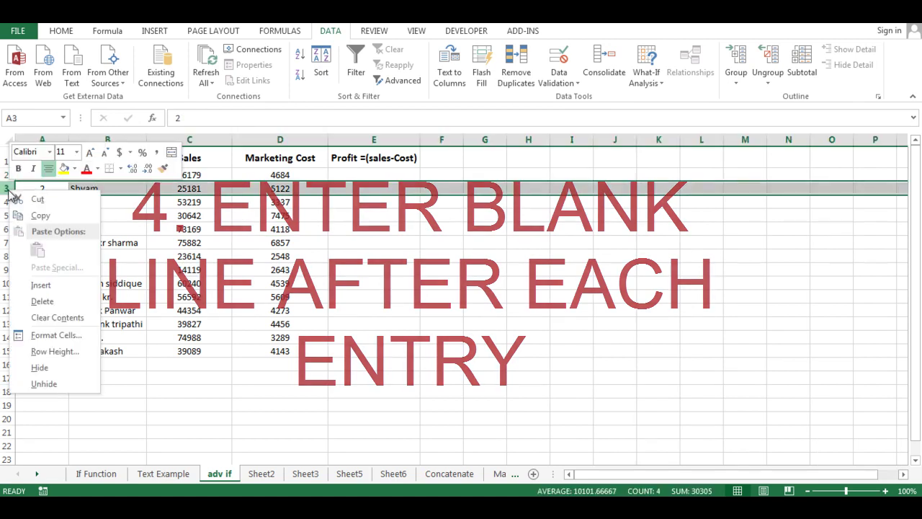
click(44, 286)
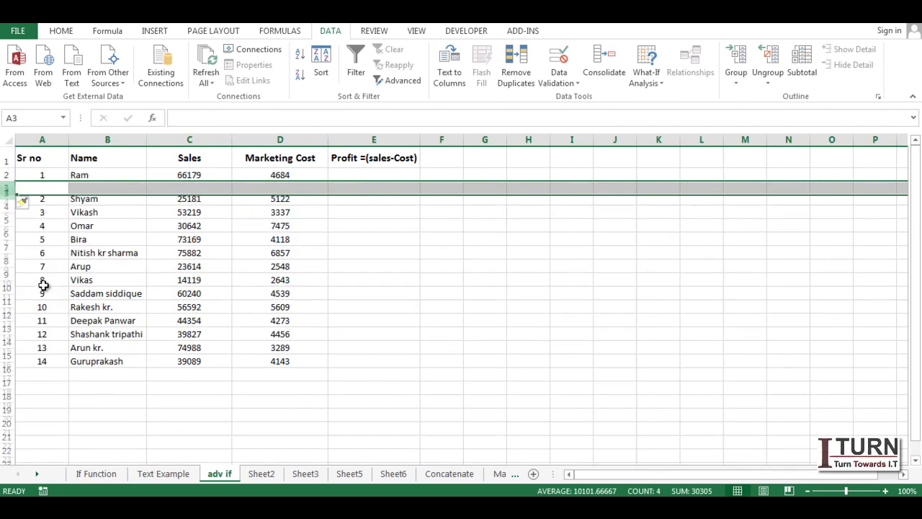
click(4, 216)
right_click(4, 215)
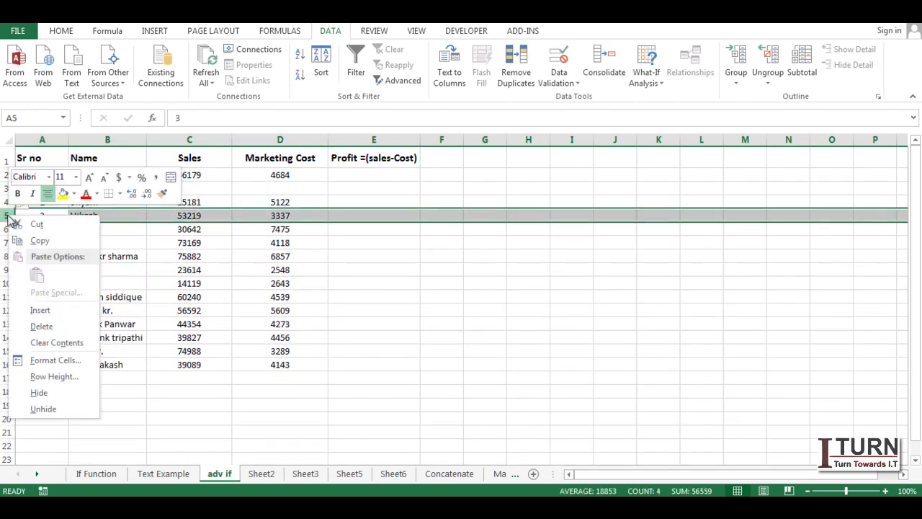
click(38, 309)
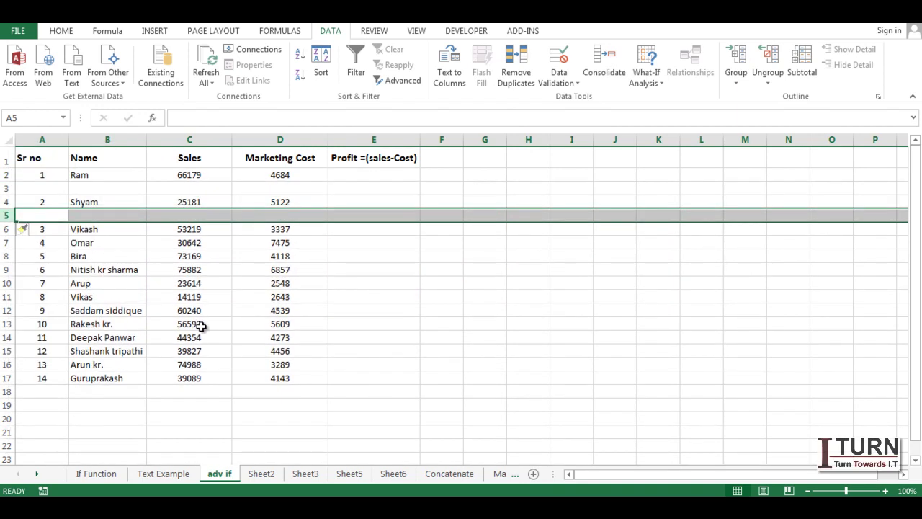
key(ctrl+z)
key(ctrl+z)
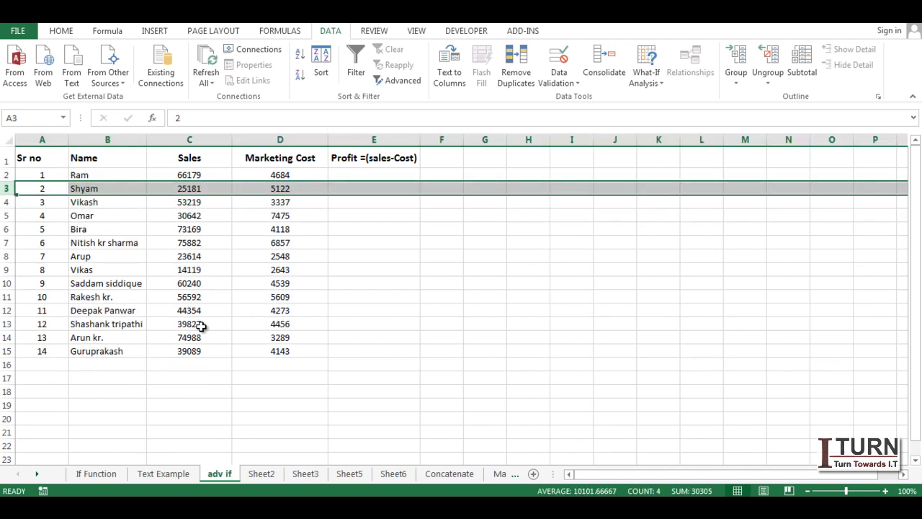
Step: Copy the serial numbers 1 to 14 from A2:A15 and paste them directly below the table, starting at A16
drag(47, 177, 48, 347)
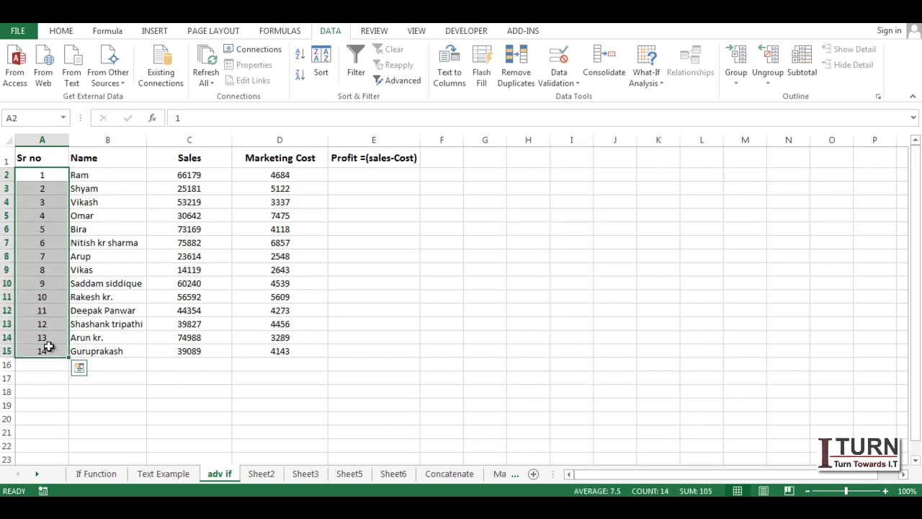
key(ctrl+c)
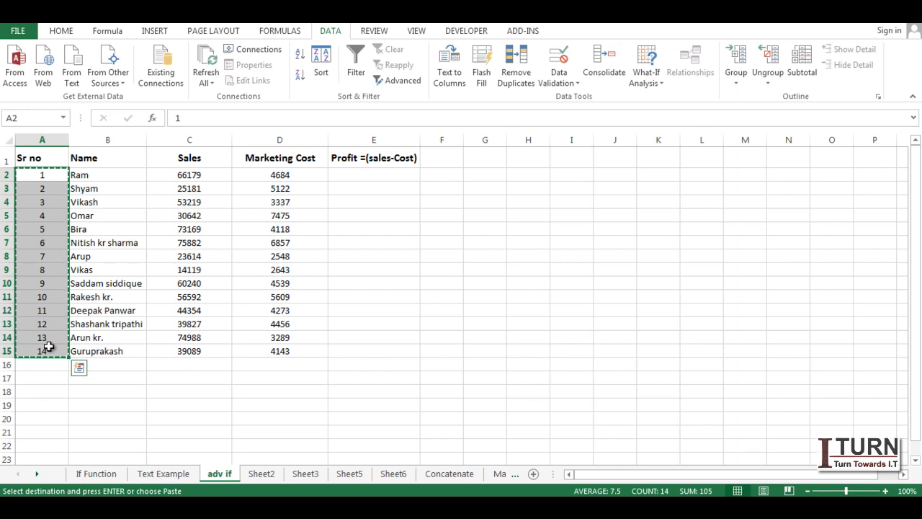
click(49, 363)
key(ctrl+v)
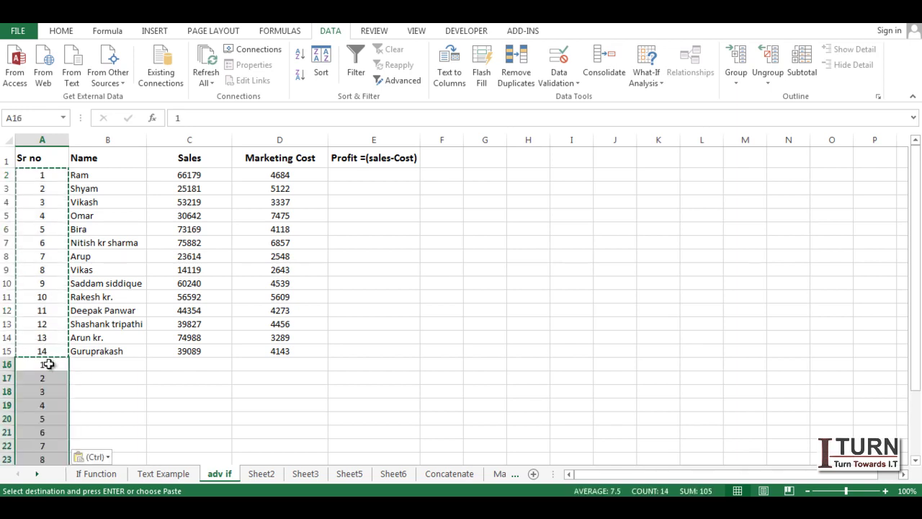
Step: Clear the copy selection and sort the adv if table by Sr no from smallest to largest
click(229, 365)
click(49, 177)
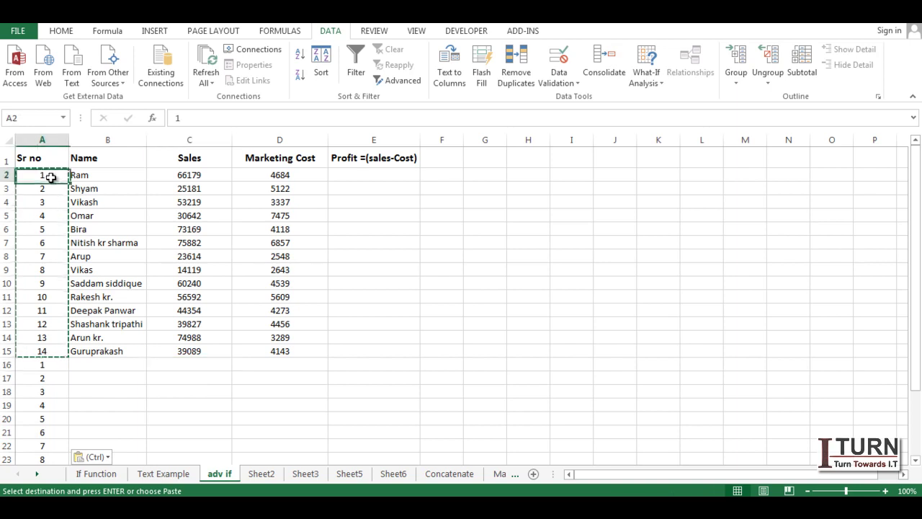
key(Escape)
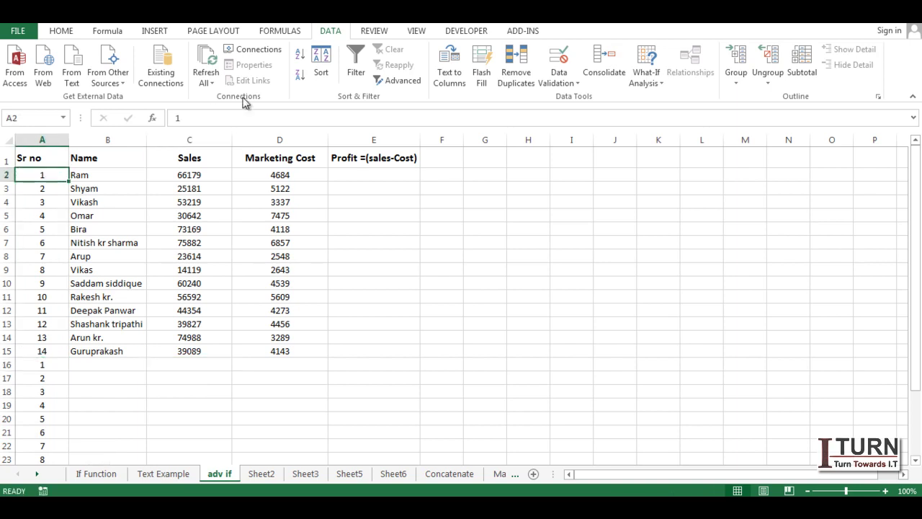
click(300, 58)
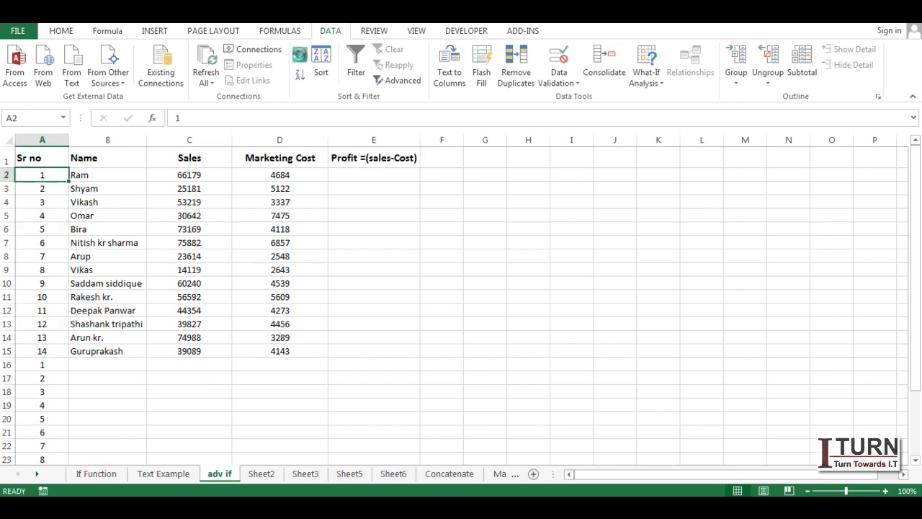
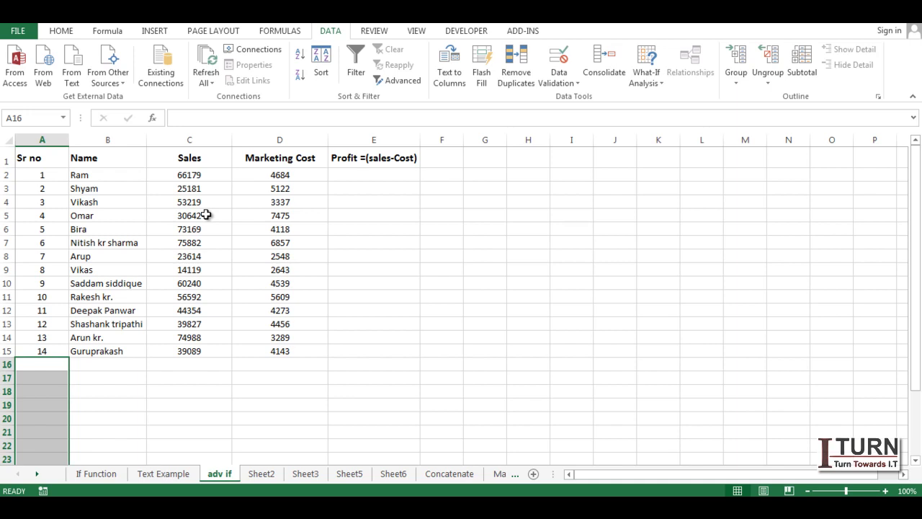
click(359, 178)
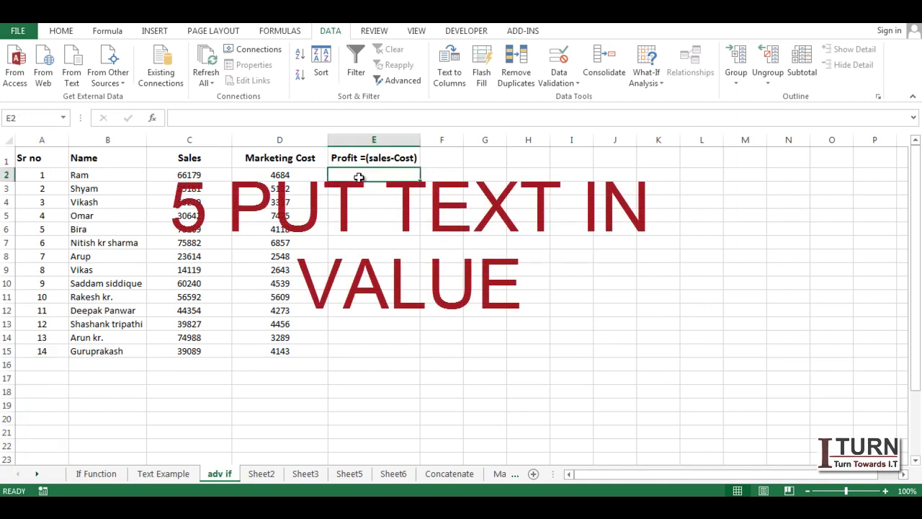
click(199, 177)
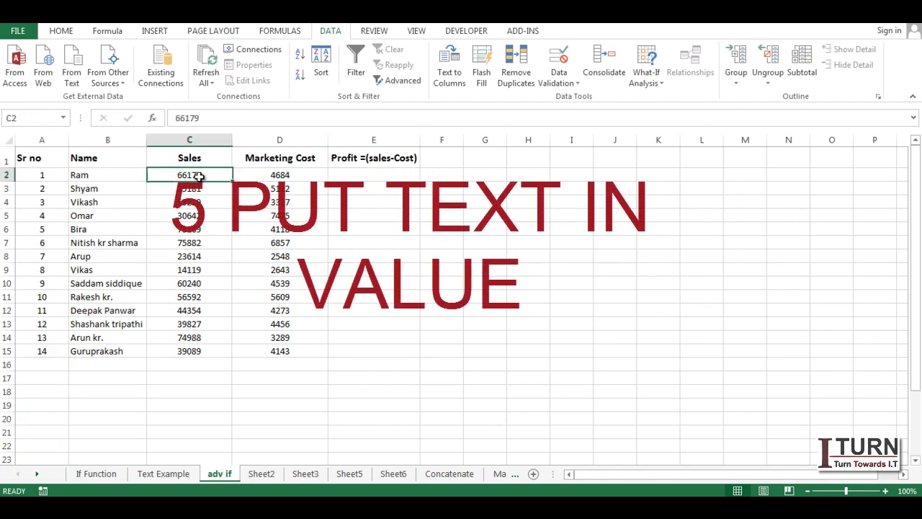
click(286, 177)
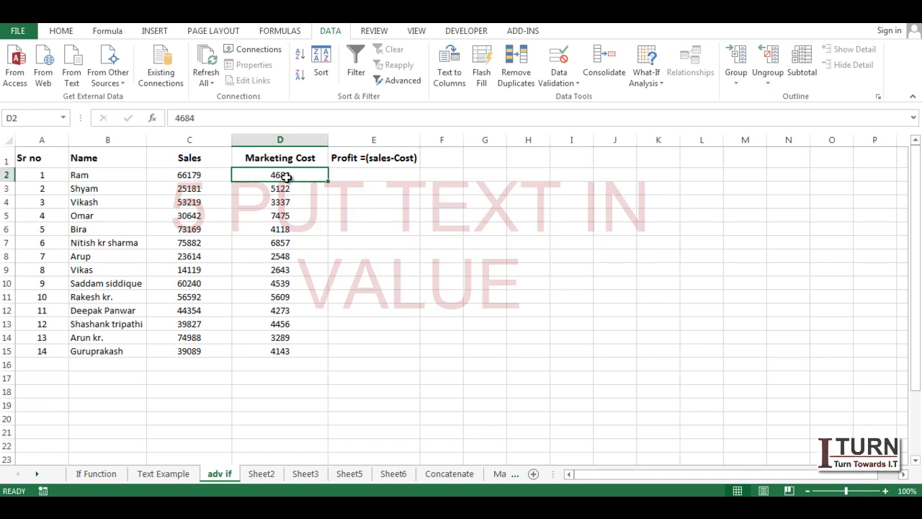
click(189, 174)
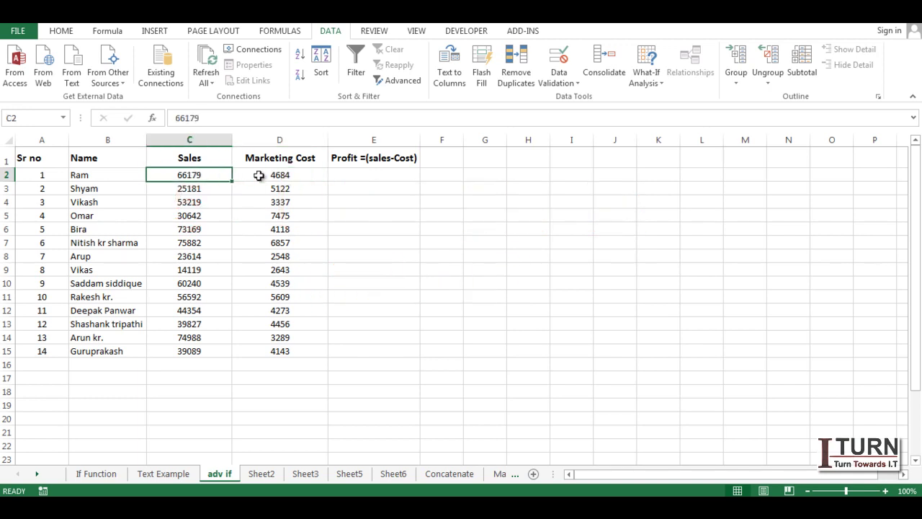
Step: Enter RS 5676 in cell E2 under the Profit heading, and go back over the row's entries
click(356, 173)
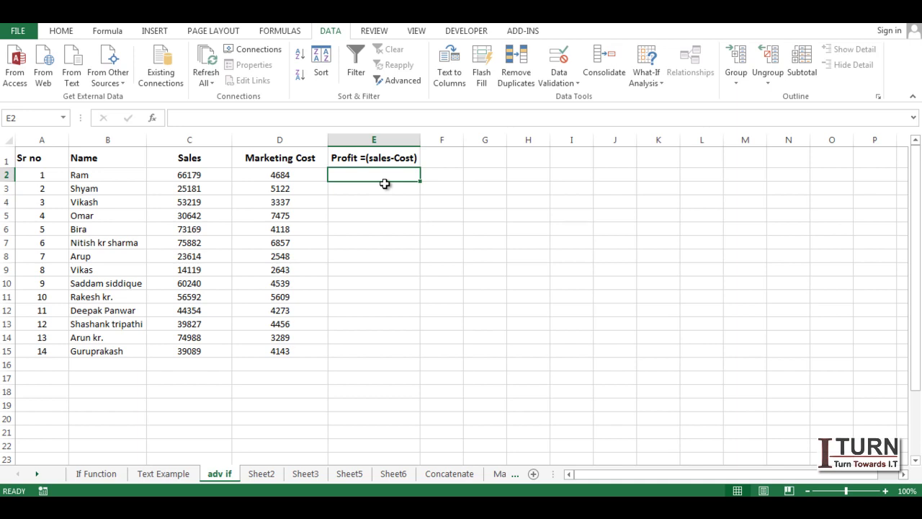
text(R)
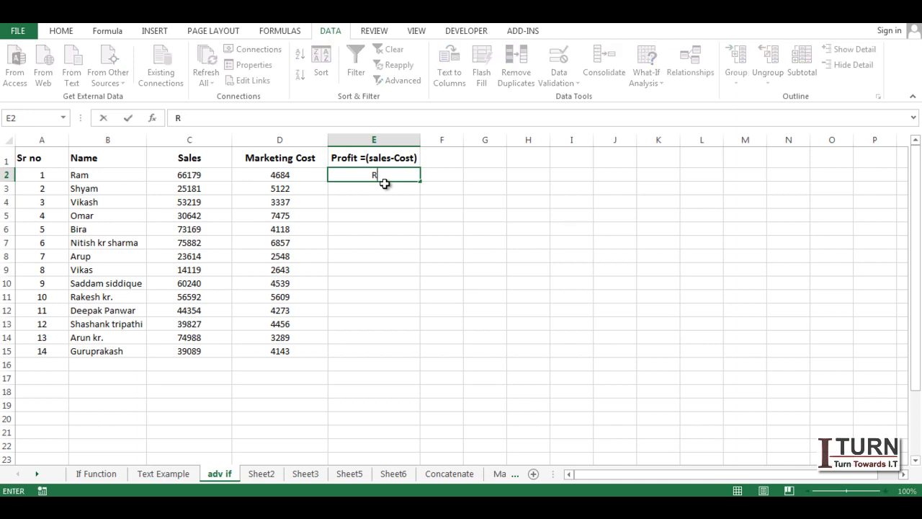
text(S 5676)
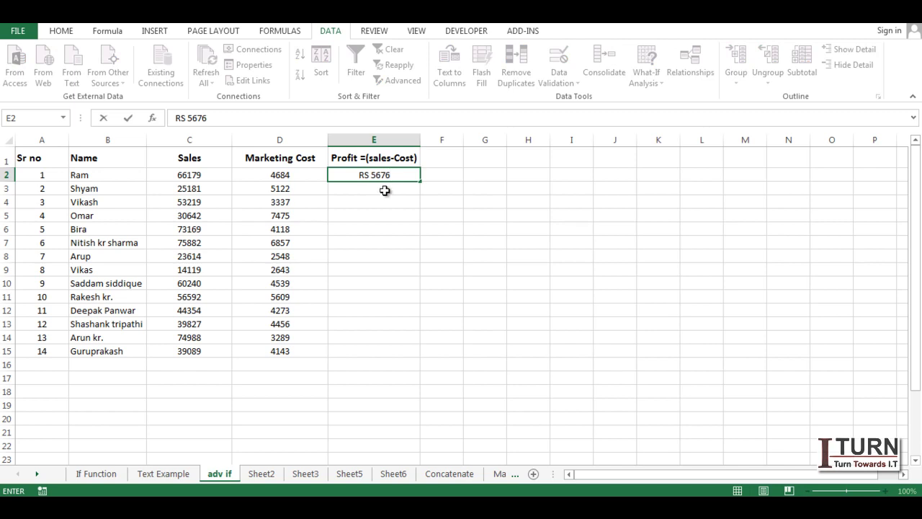
click(384, 201)
click(377, 175)
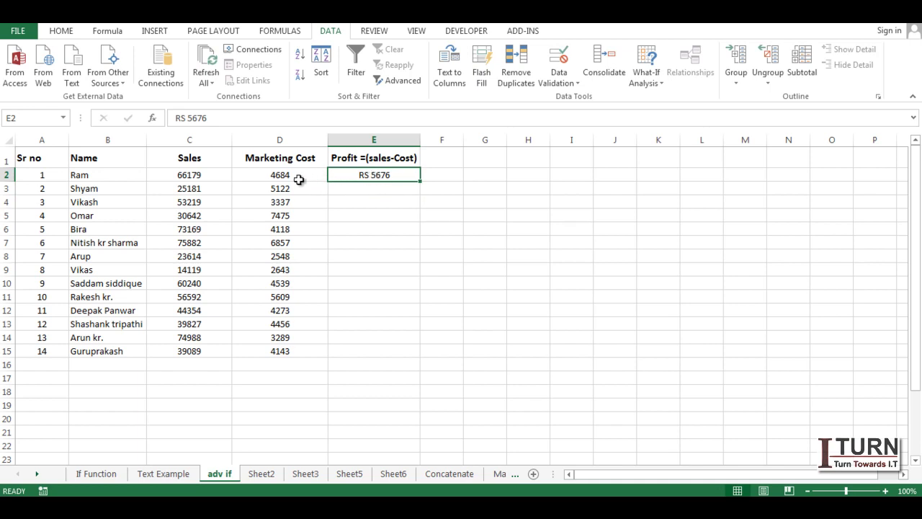
ctrl+click(298, 179)
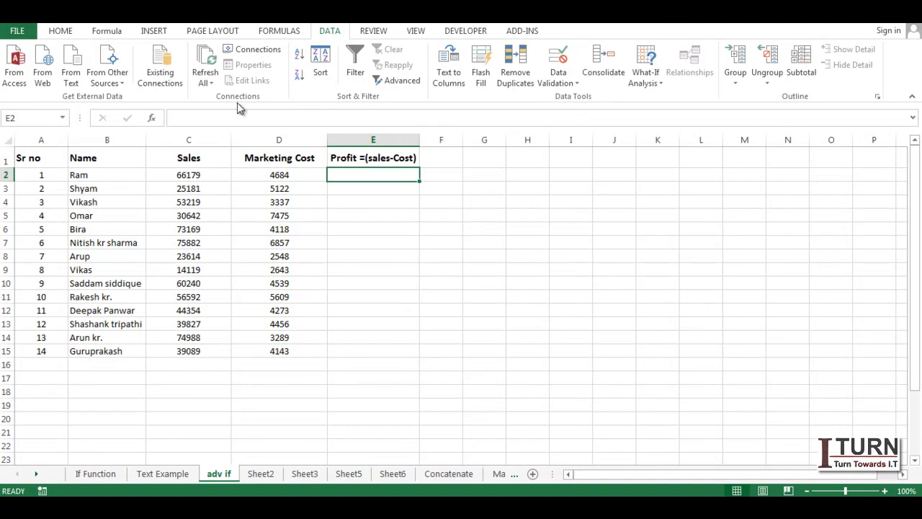
Step: Apply the custom number format "Rs "0 to cell E2 under the Profit heading
click(62, 31)
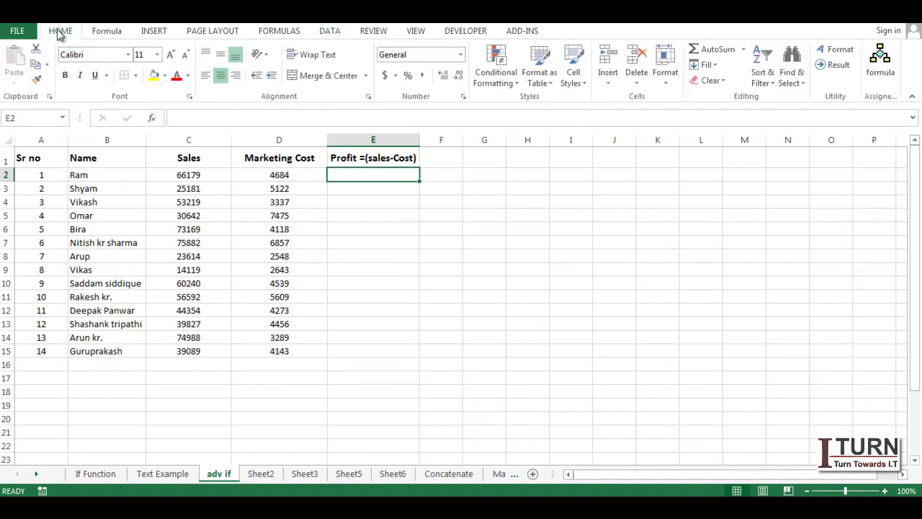
click(464, 99)
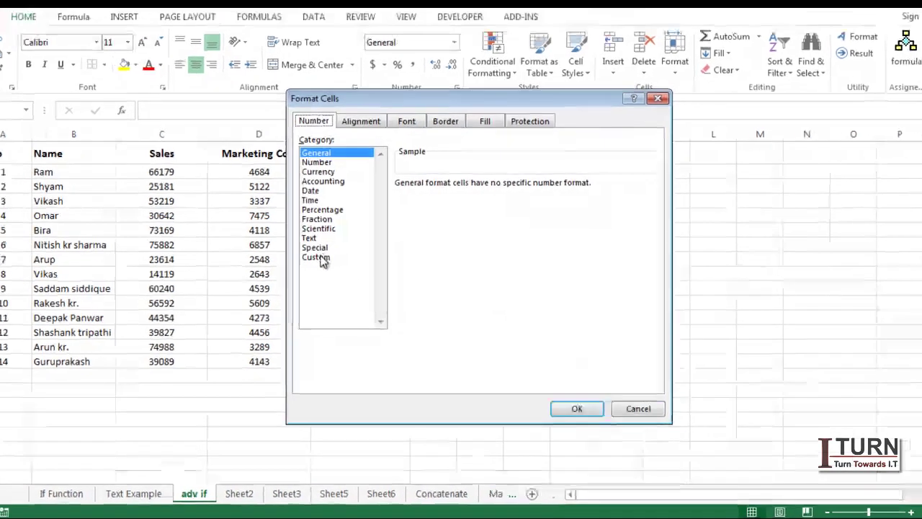
click(331, 253)
click(365, 222)
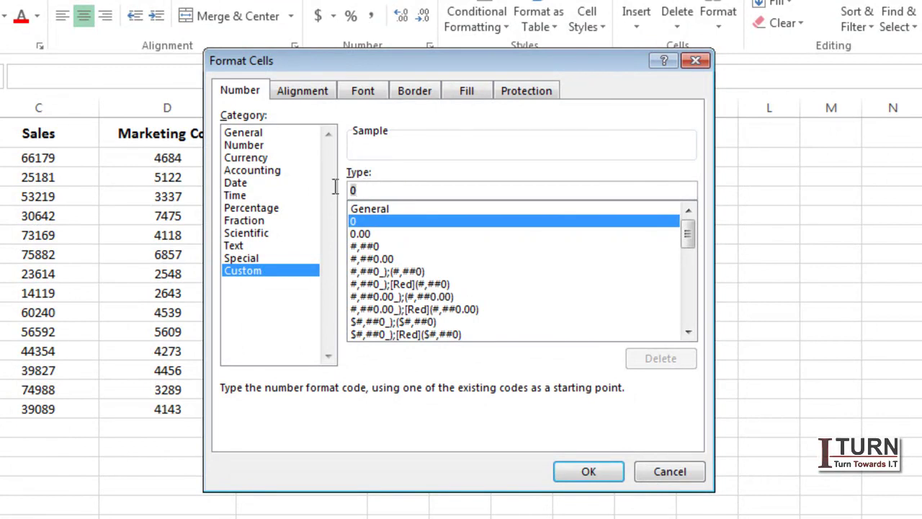
text(0)
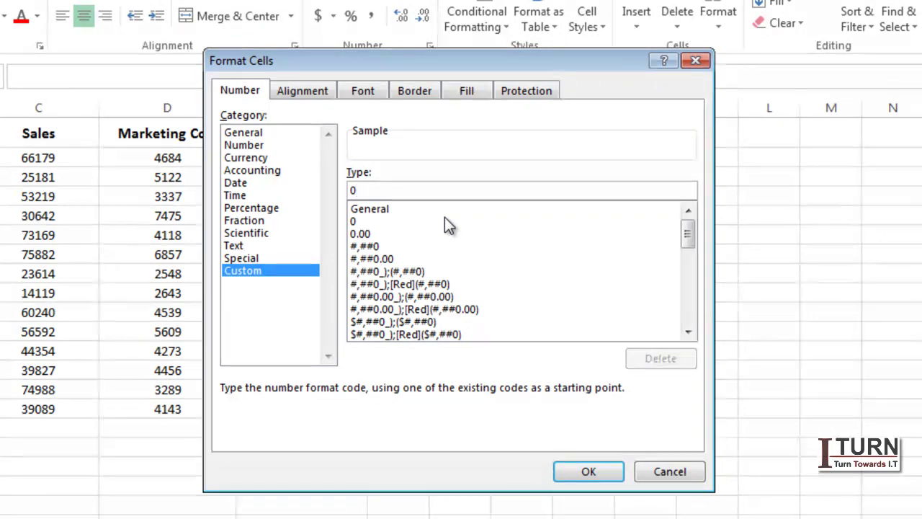
text(")
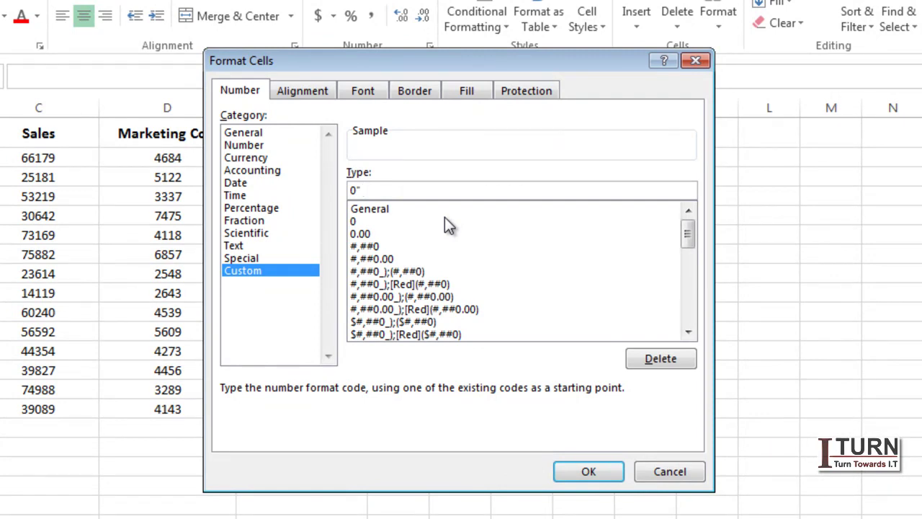
key(BackSpace)
key(BackSpace)
key(BackSpace)
text("Rs "0)
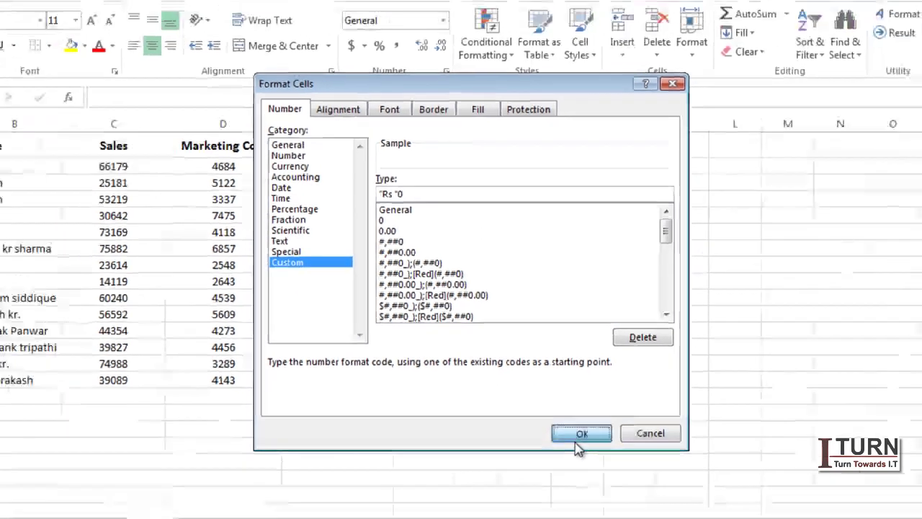
click(587, 474)
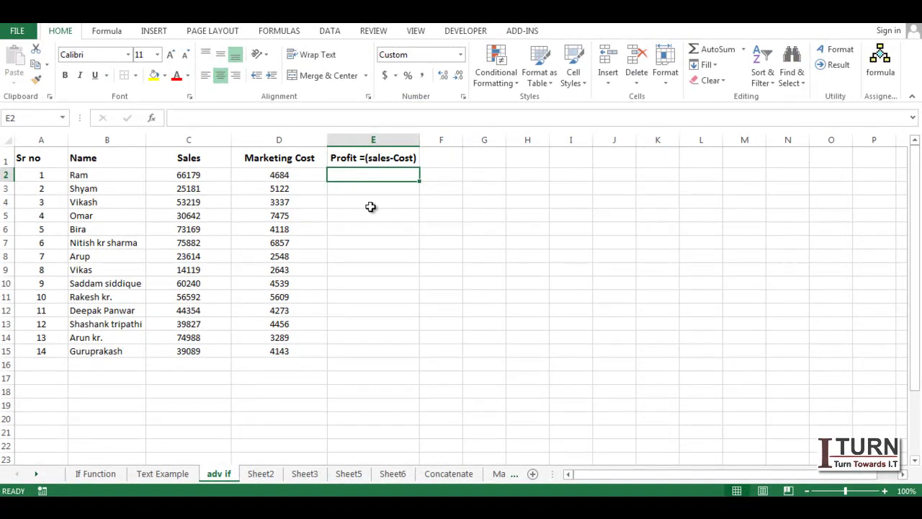
Step: Enter the formula =C2-D2 in E2 to calculate the first row's profit
text(=)
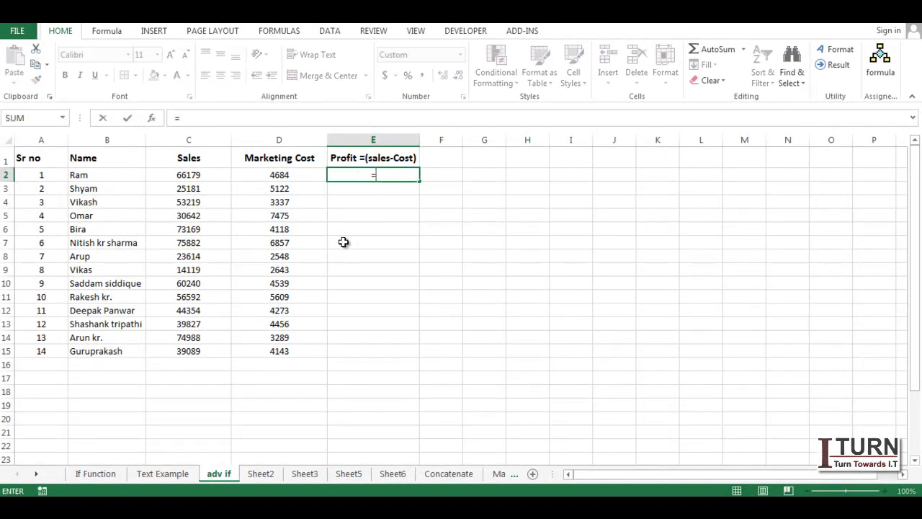
click(196, 174)
text(-)
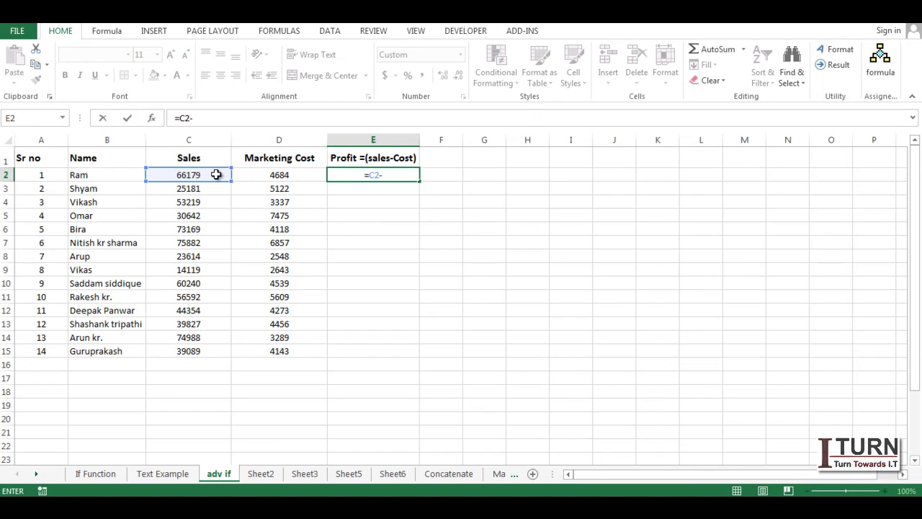
click(273, 174)
key(Return)
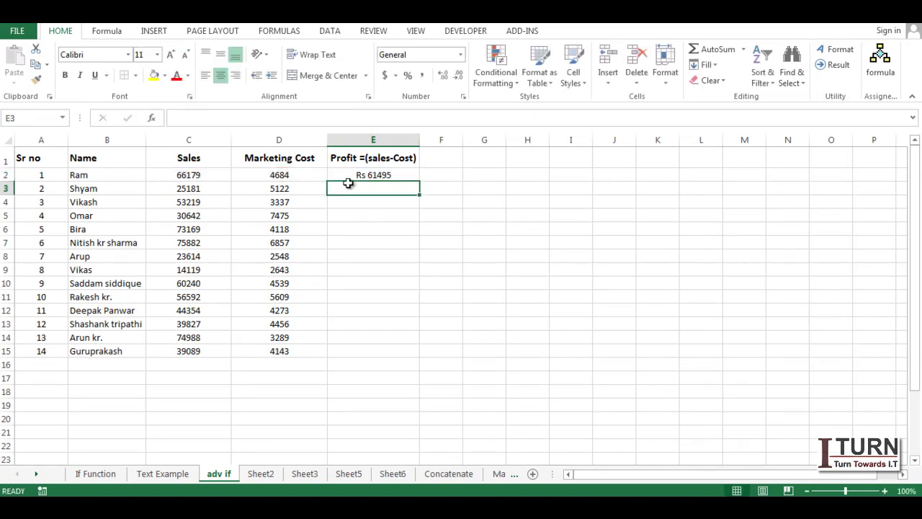
Step: Fill the profit formula from E2 down through E15
click(406, 175)
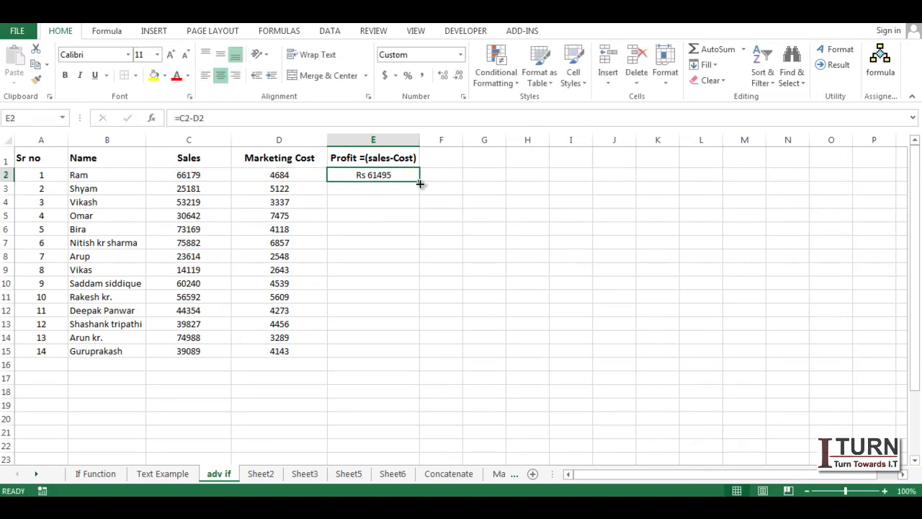
double_click(419, 182)
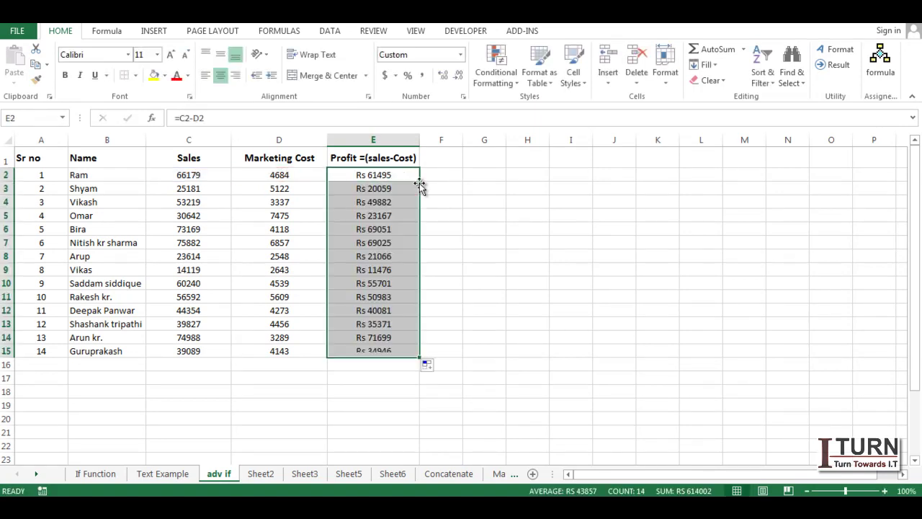
click(382, 176)
drag(382, 176, 383, 189)
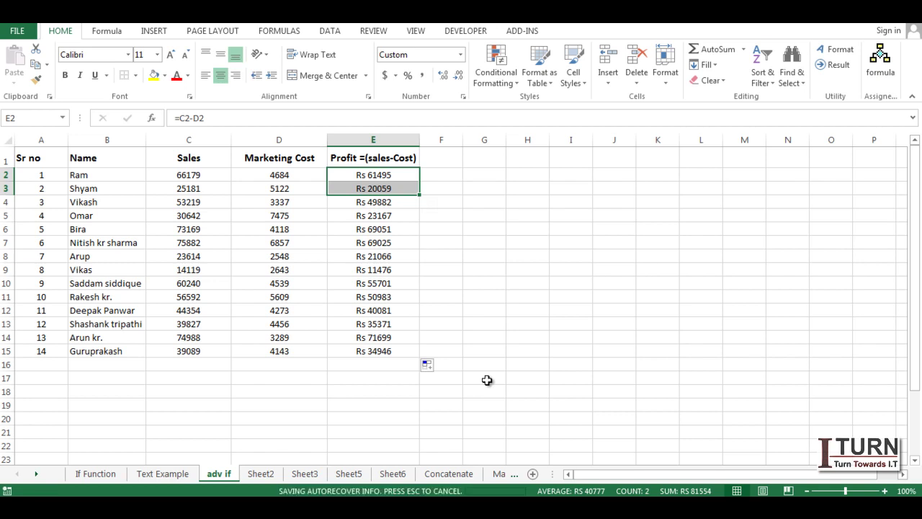
Step: Enter 0567 as a plain number in cell E17 below the table
click(382, 379)
key(Return)
click(397, 379)
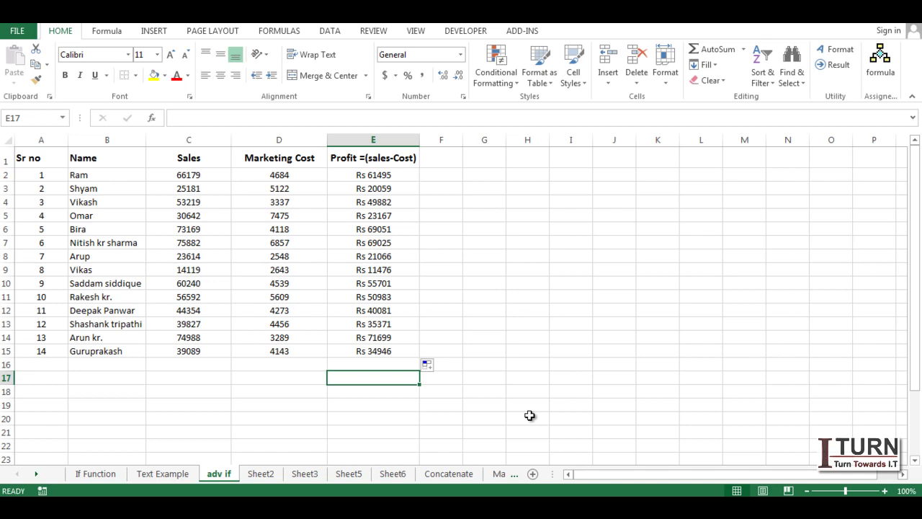
text(5)
key(BackSpace)
text(0567)
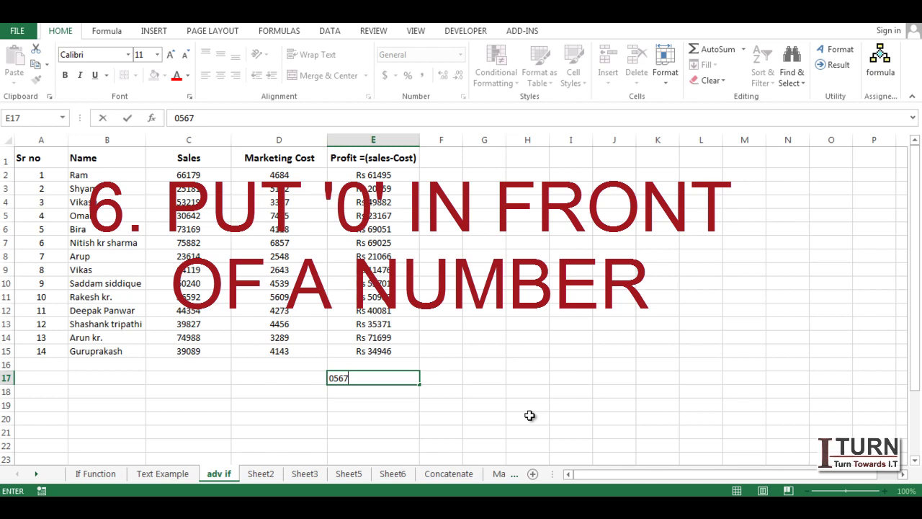
key(Return)
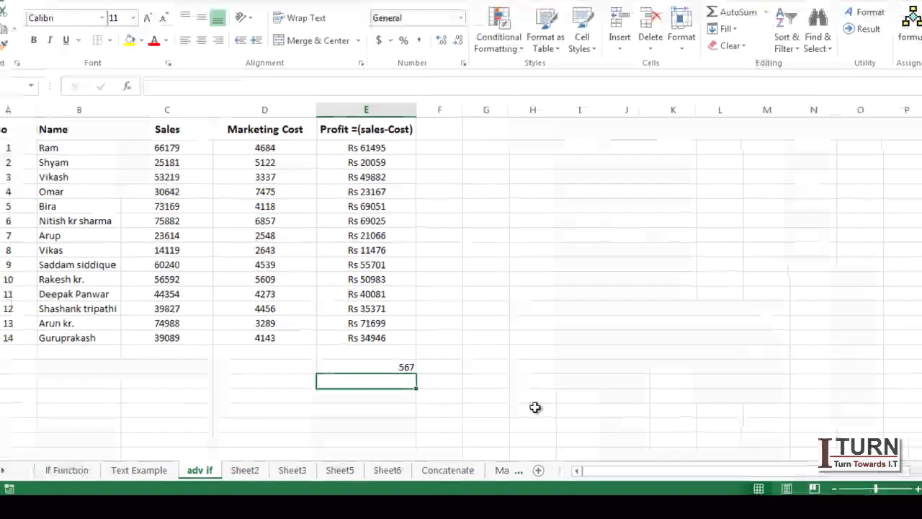
Step: Enter '0567 in cell E18 with a leading apostrophe to keep the zero
text(')
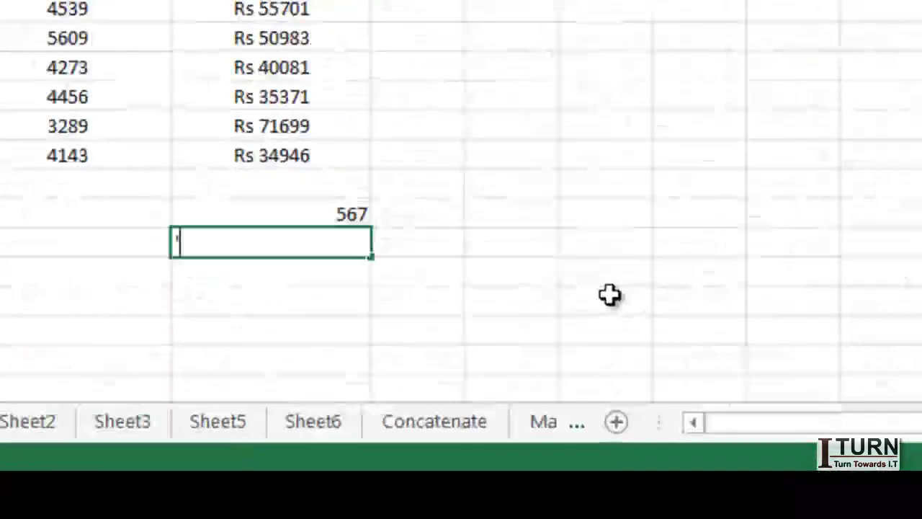
text(0567)
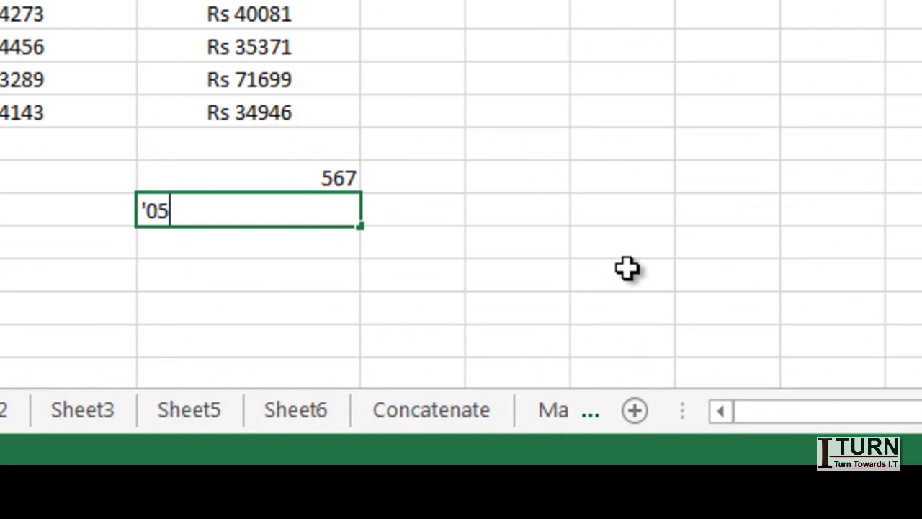
key(Return)
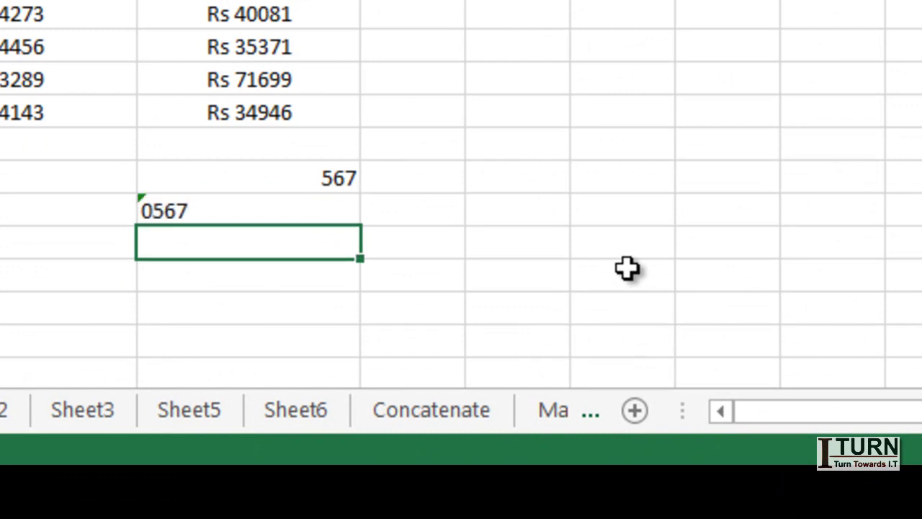
Step: Ignore the number-stored-as-text error on cell E18
click(245, 214)
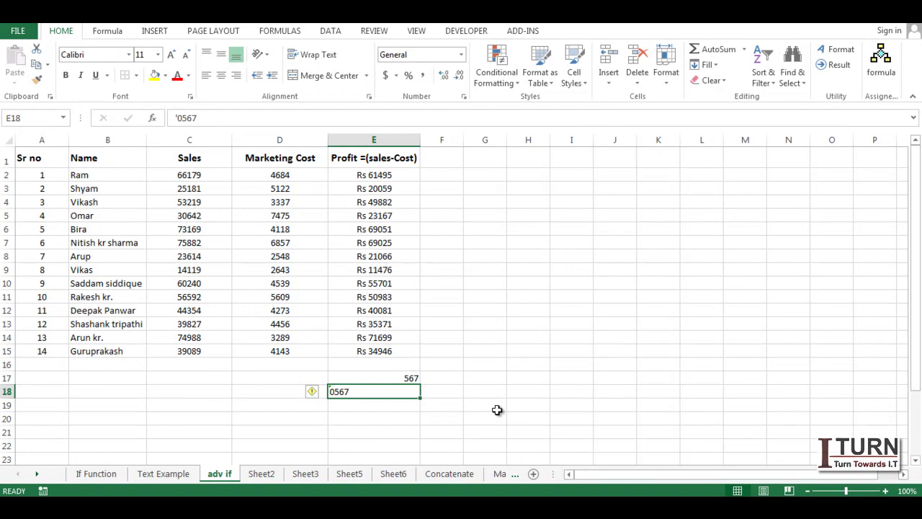
click(323, 393)
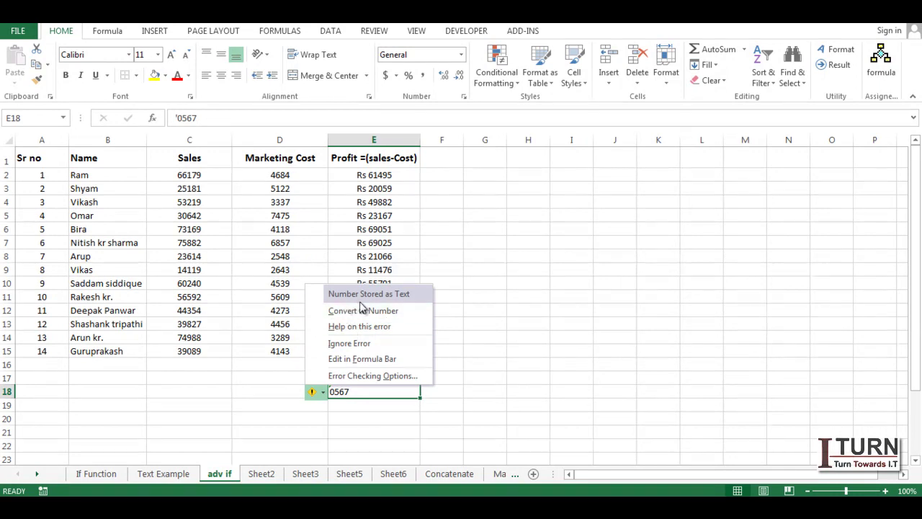
click(362, 344)
click(476, 389)
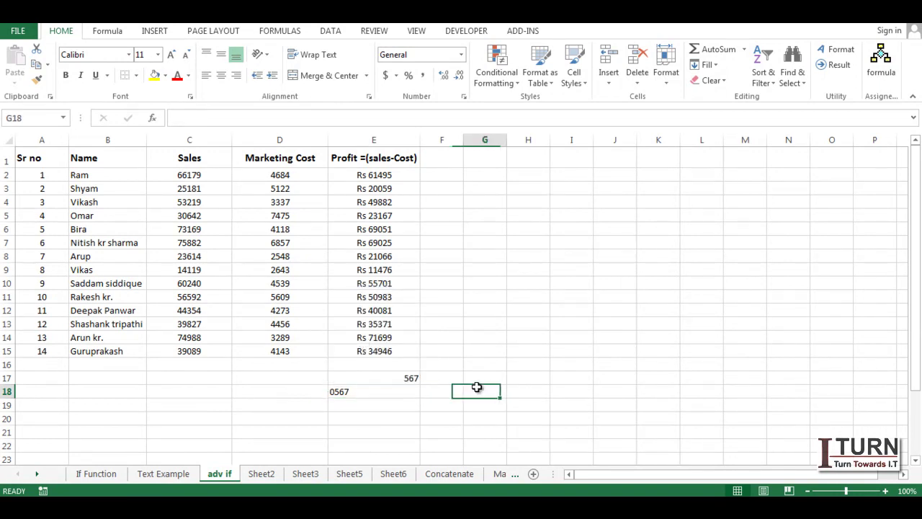
Step: Clear the leading-zero test entries from E17:E19
click(378, 395)
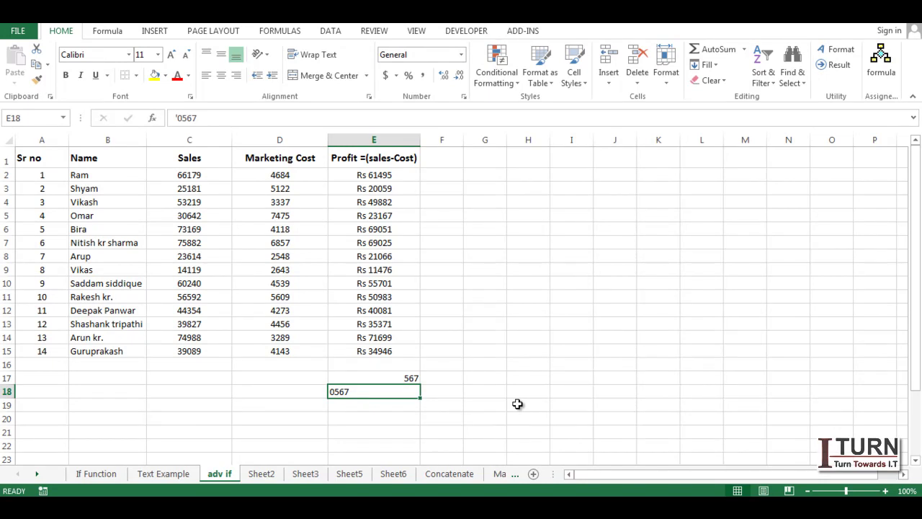
drag(399, 377, 396, 401)
key(Delete)
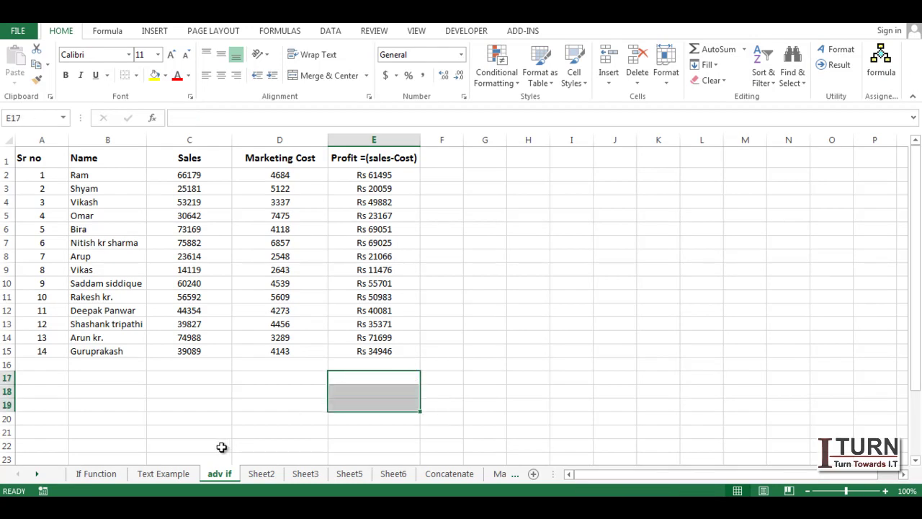
Step: Fill cells A2:H2 on the If Function sheet with a light red colour
click(100, 475)
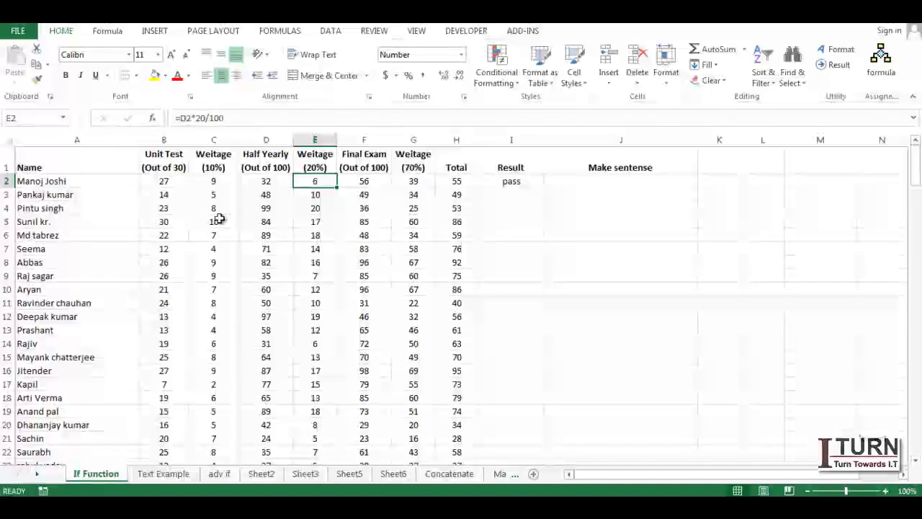
drag(85, 185, 450, 189)
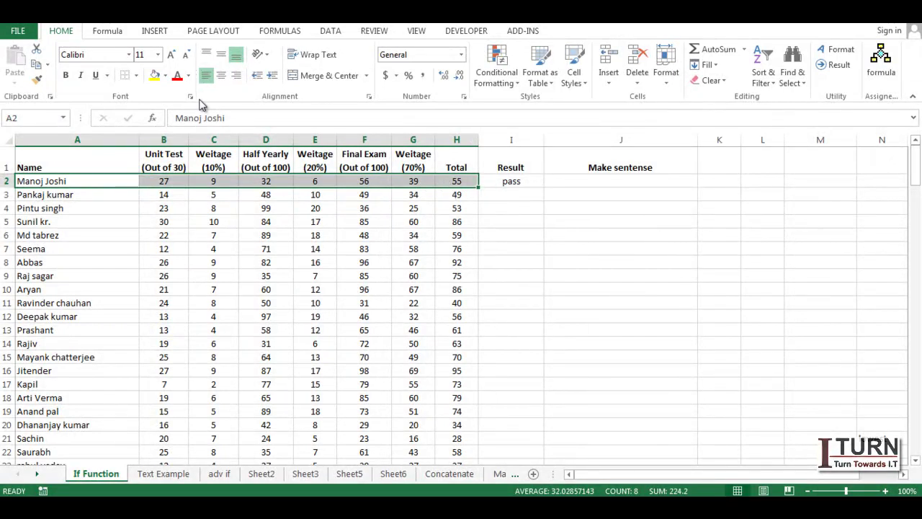
click(166, 75)
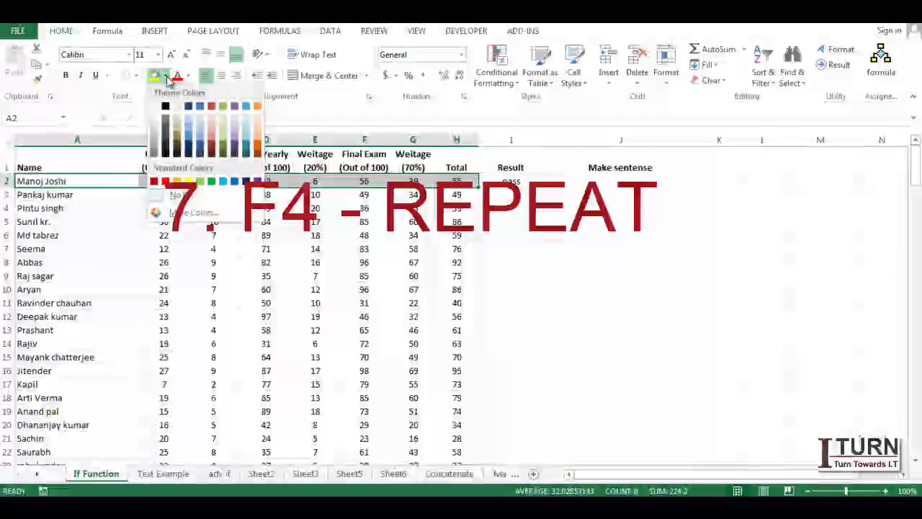
click(213, 134)
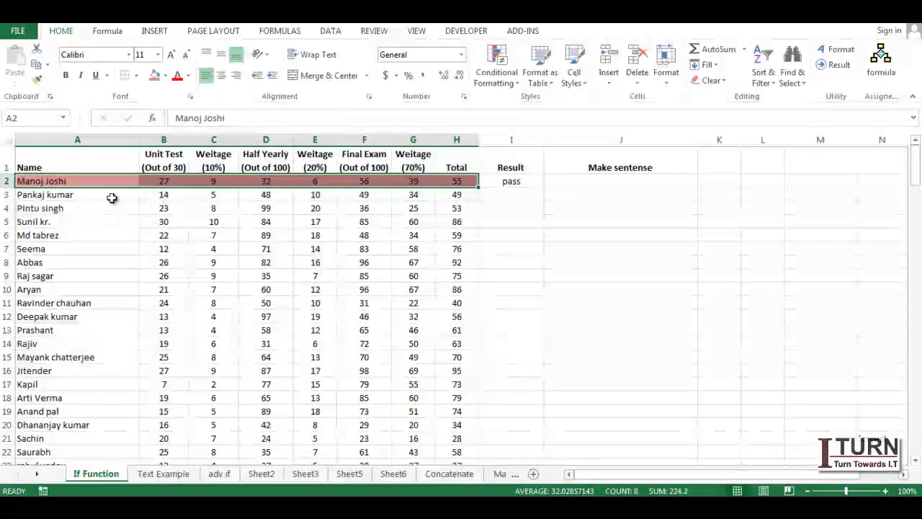
Step: Repeat the last fill formatting on cells A6:H6
click(84, 209)
drag(106, 212, 216, 218)
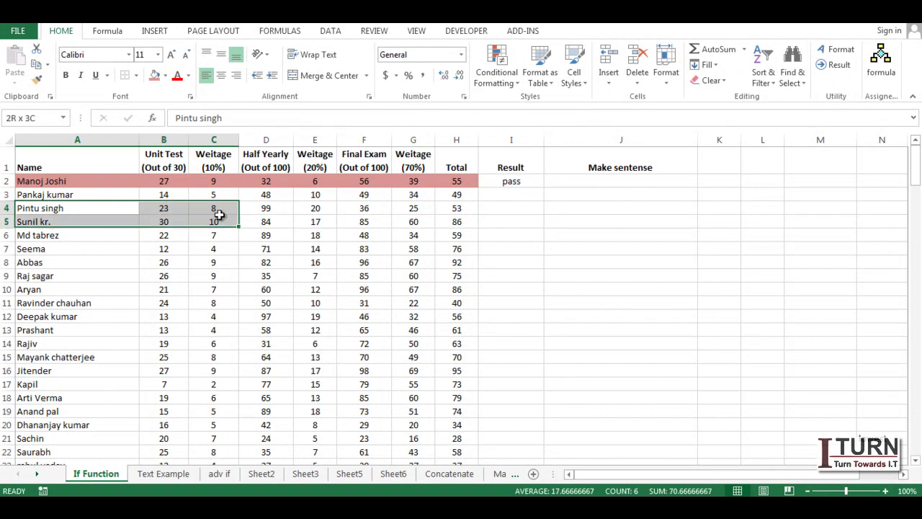
click(69, 237)
drag(68, 235, 455, 236)
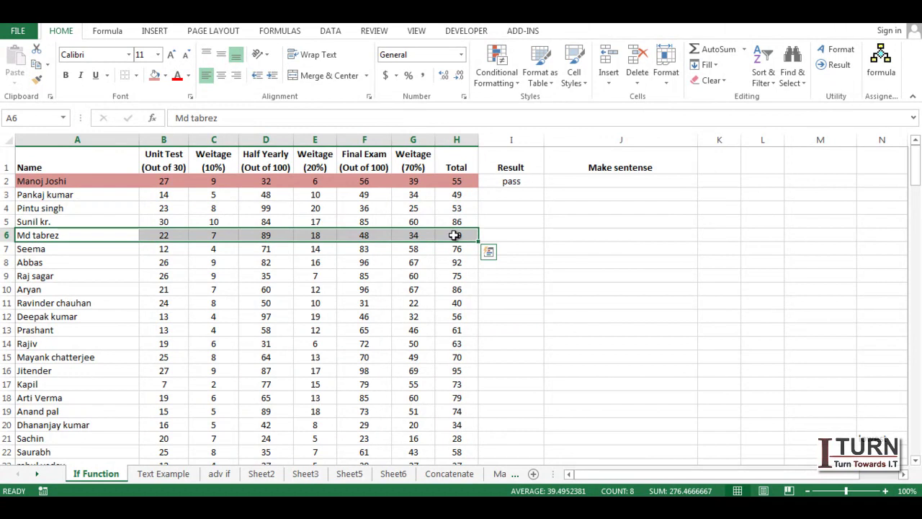
key(F4)
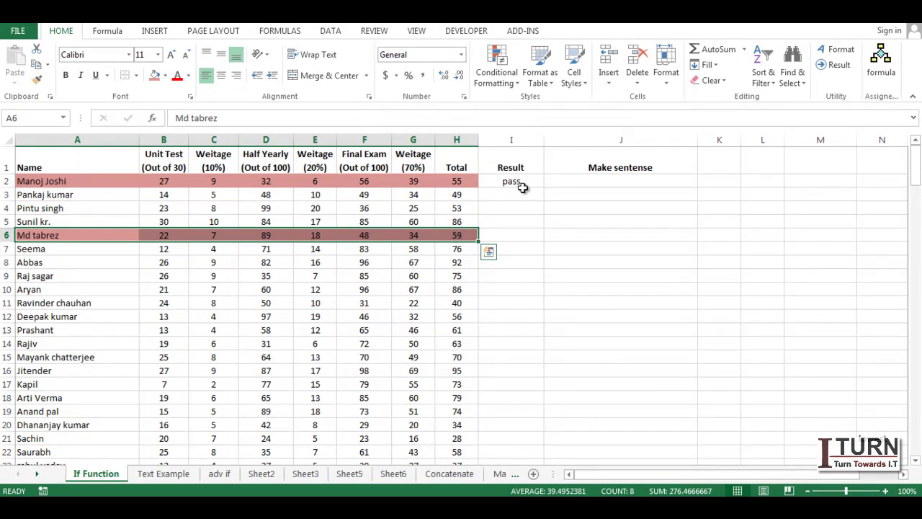
Step: Clear the pass entry in I2 and the Make sentense heading in J1
click(523, 182)
key(Delete)
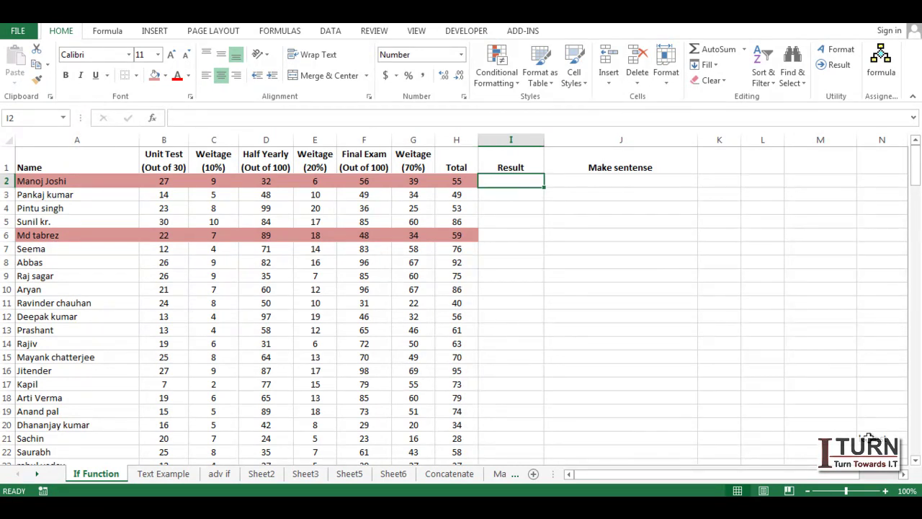
click(592, 168)
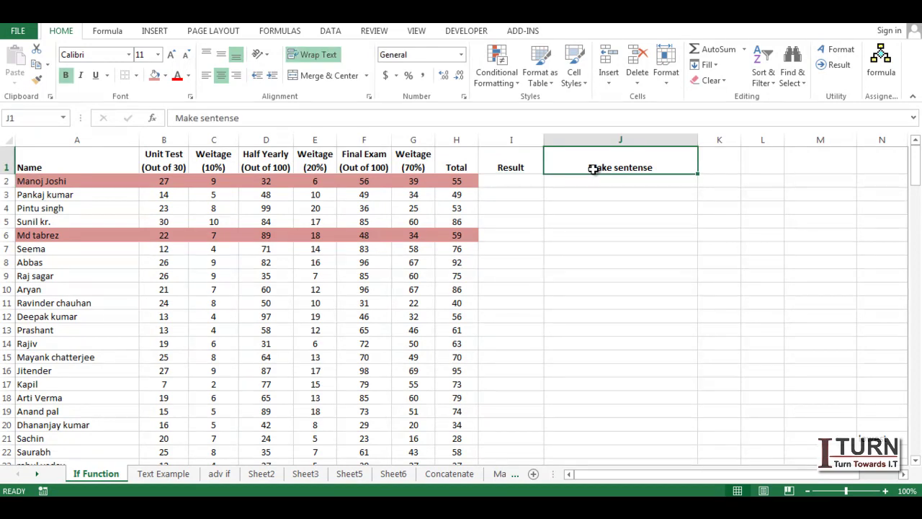
key(Delete)
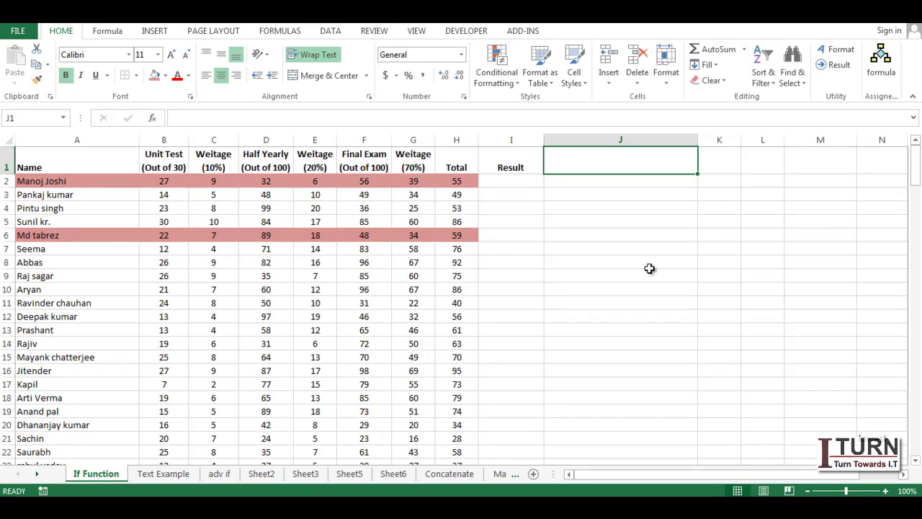
Step: Format the Result heading in I1 with a light red fill, 16-point size and red font colour
click(509, 166)
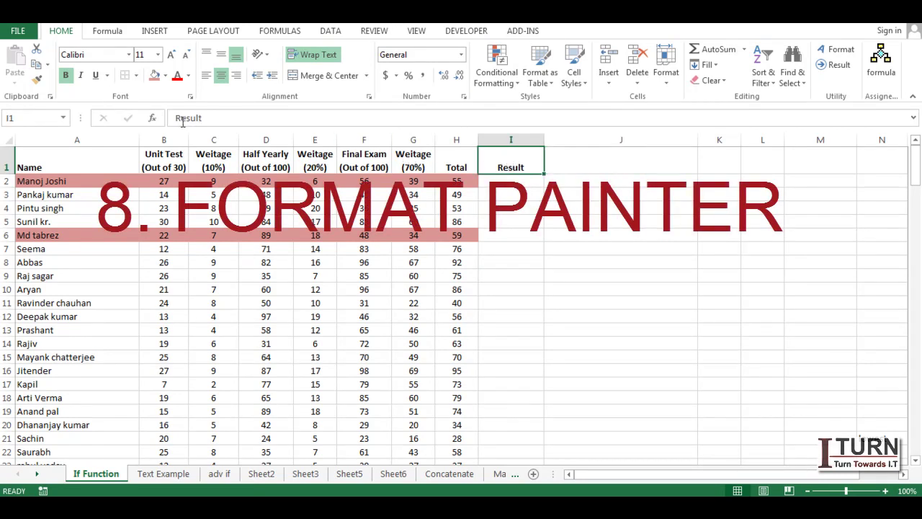
click(153, 78)
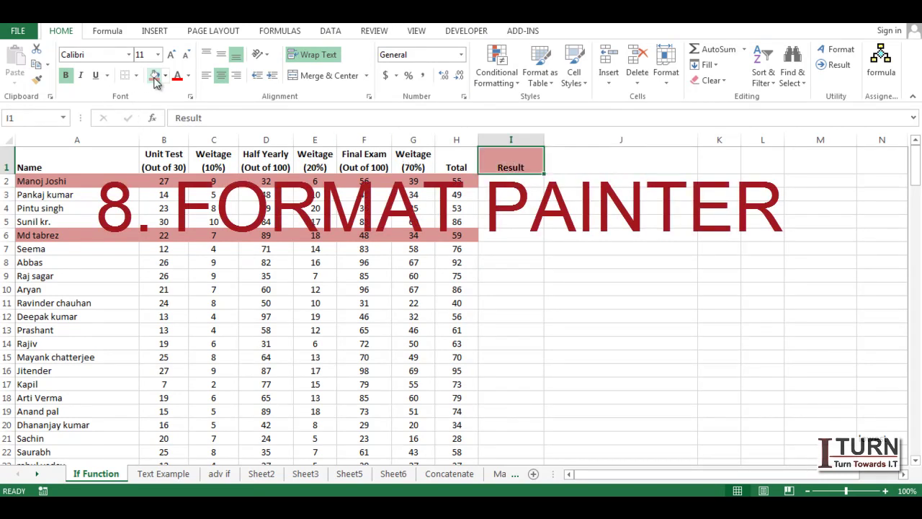
click(171, 55)
click(171, 55)
click(171, 56)
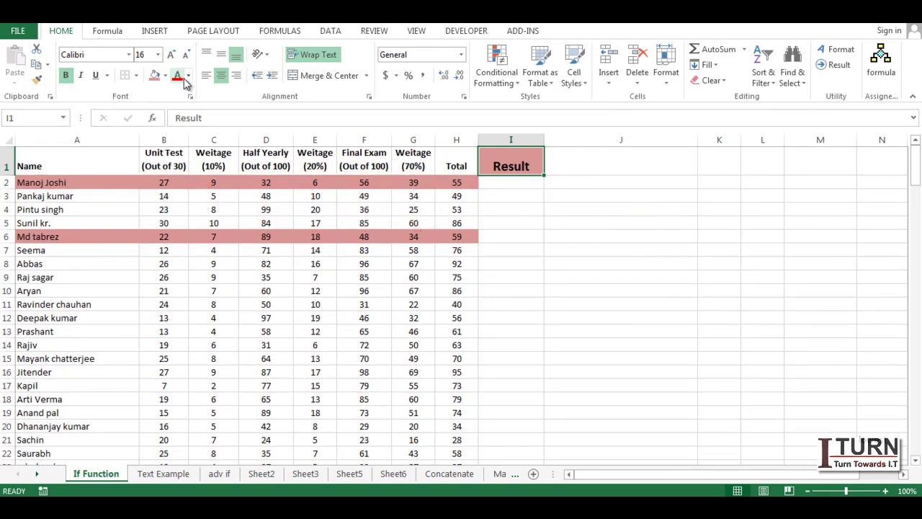
click(178, 78)
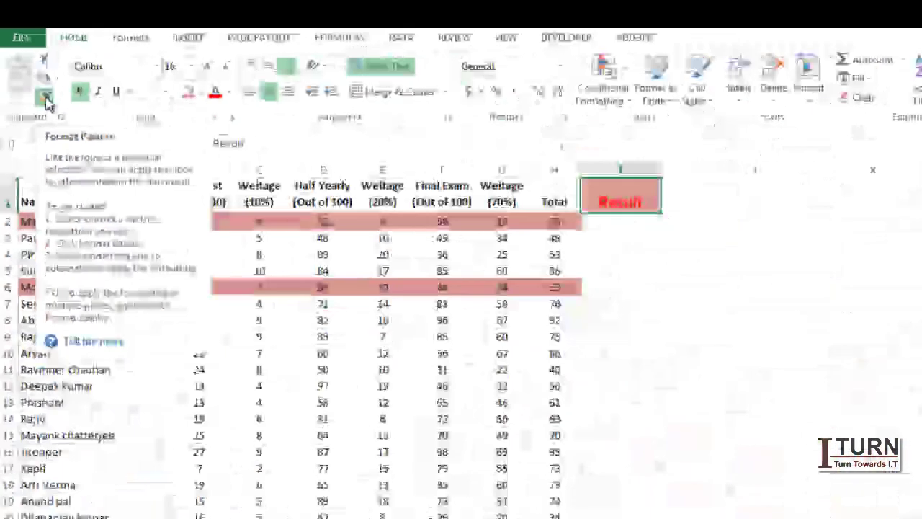
Step: Copy the Result heading's format onto the Name heading in A1 with Format Painter and undo it
click(112, 235)
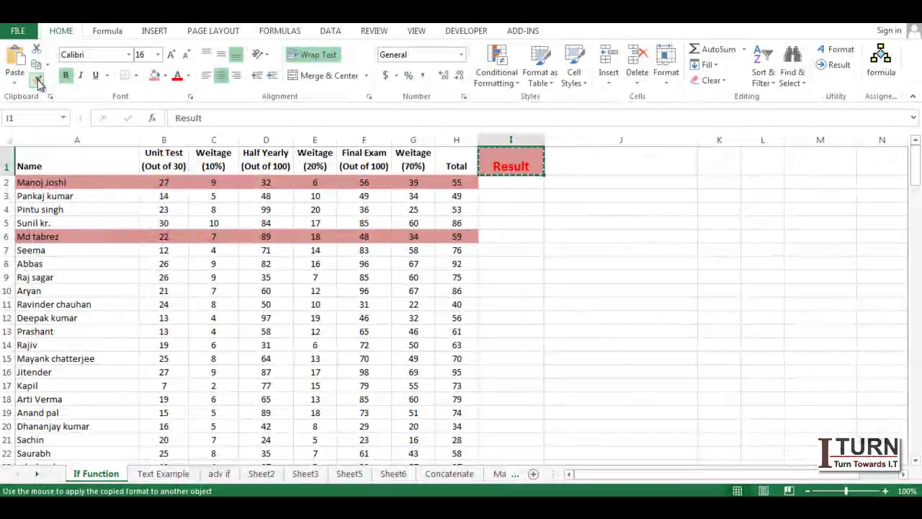
click(108, 172)
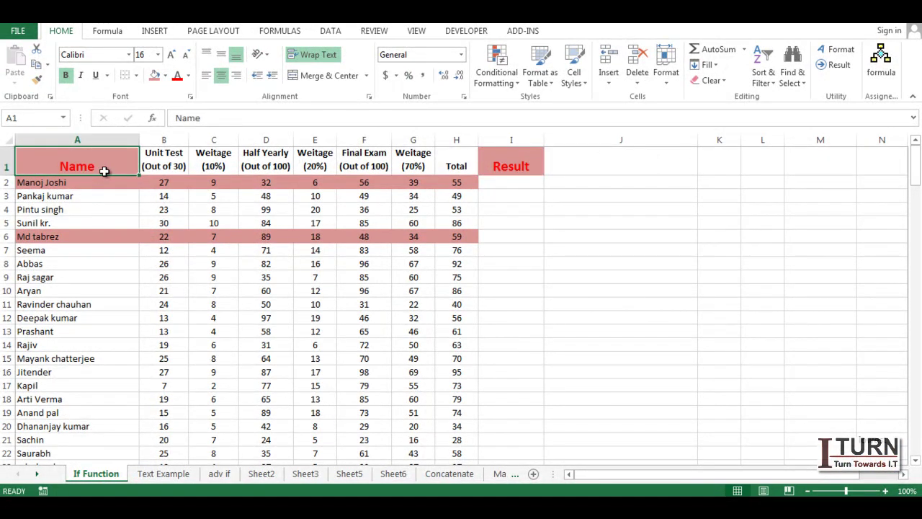
key(ctrl+z)
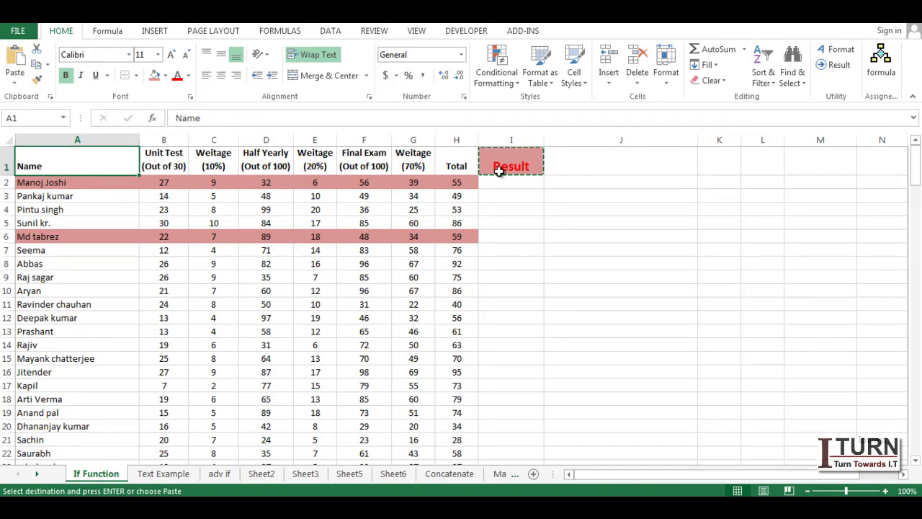
click(38, 79)
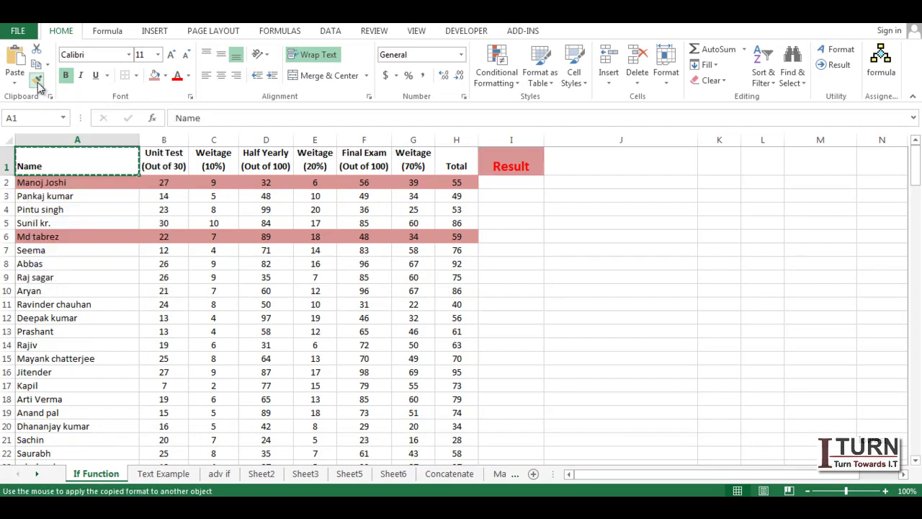
key(Escape)
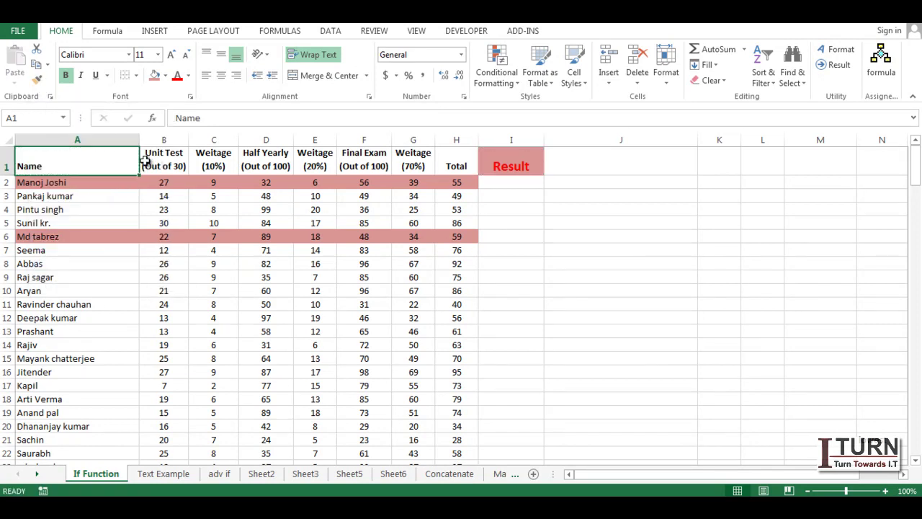
Step: Copy the Result heading's format onto A1, D1 and G1 in a single locked Format Painter session
click(517, 167)
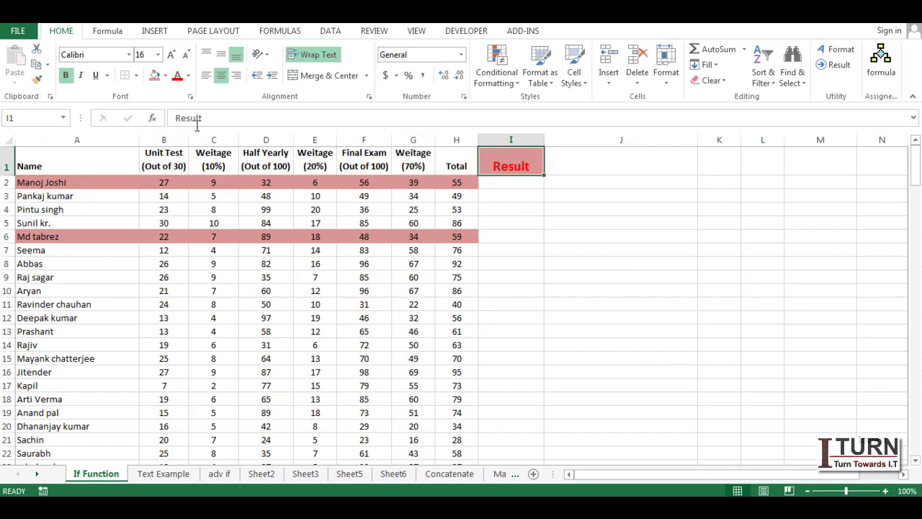
click(40, 81)
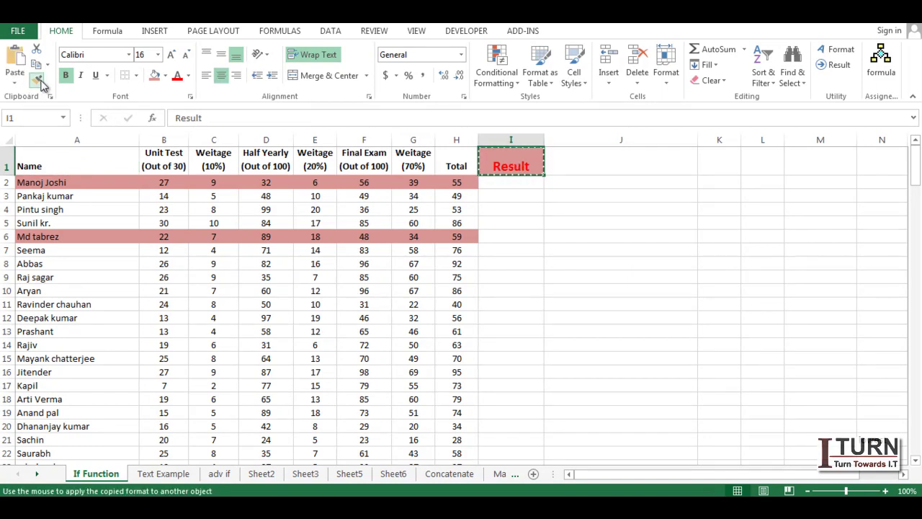
click(82, 167)
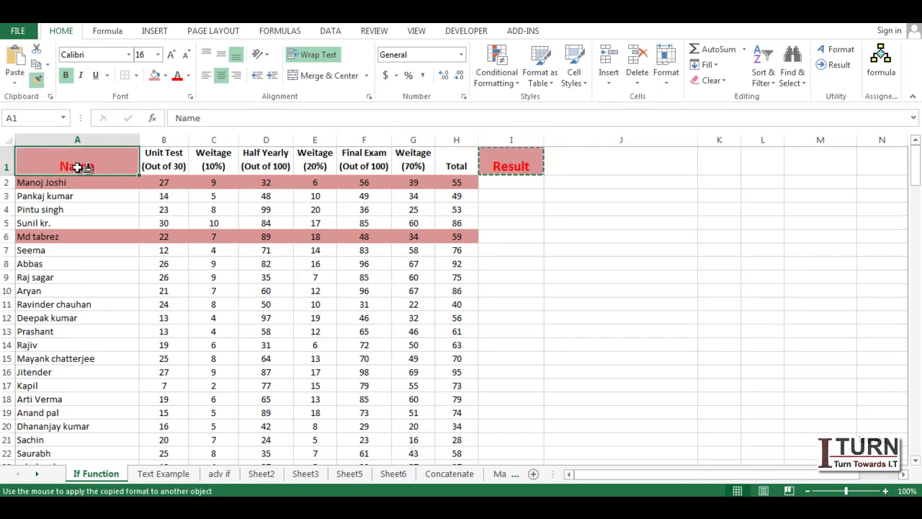
click(261, 167)
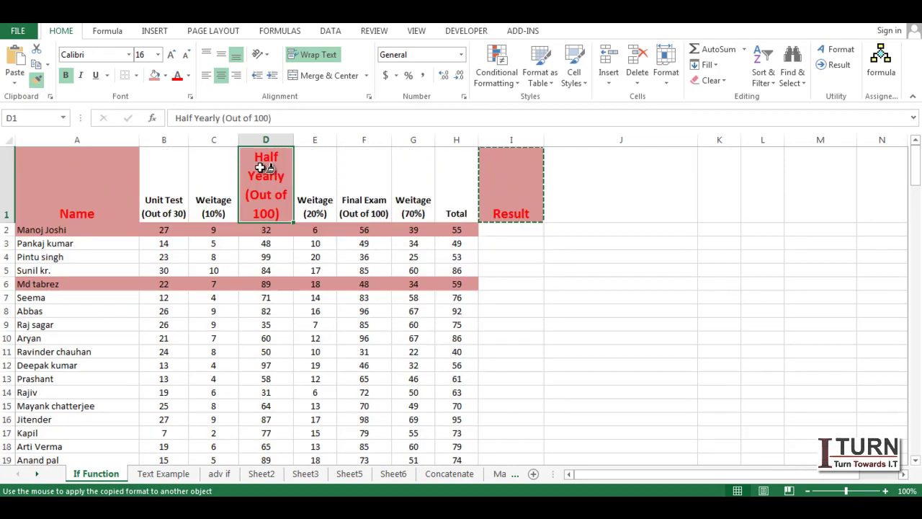
click(401, 180)
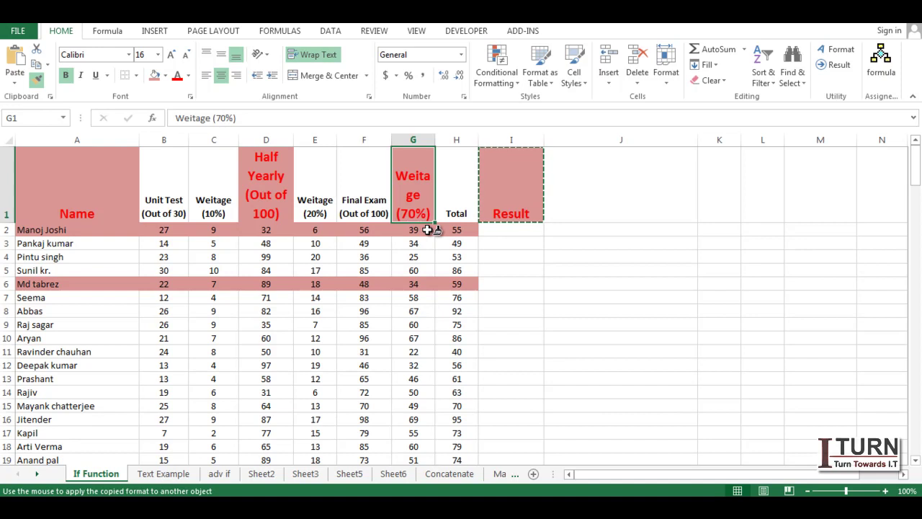
key(Escape)
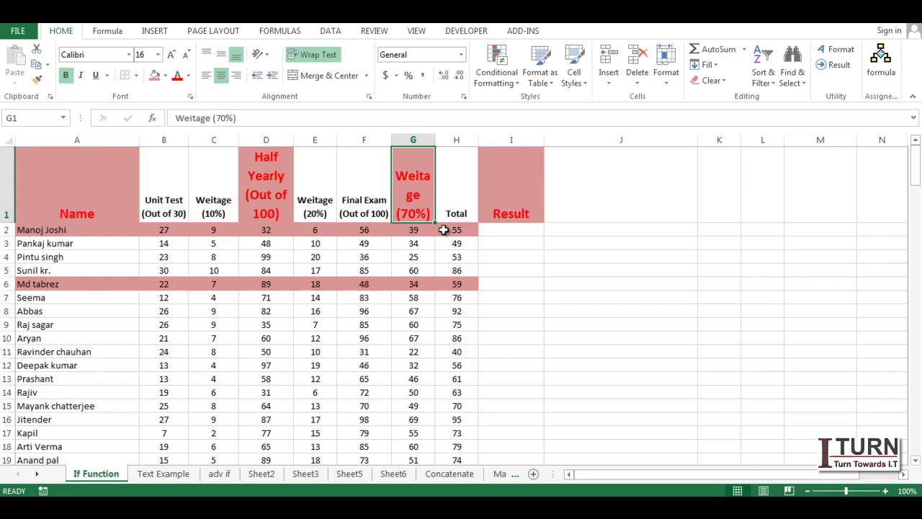
Step: Copy the Total heading's plain format from H1 onto the whole heading row A1:I1 with Format Painter
click(454, 212)
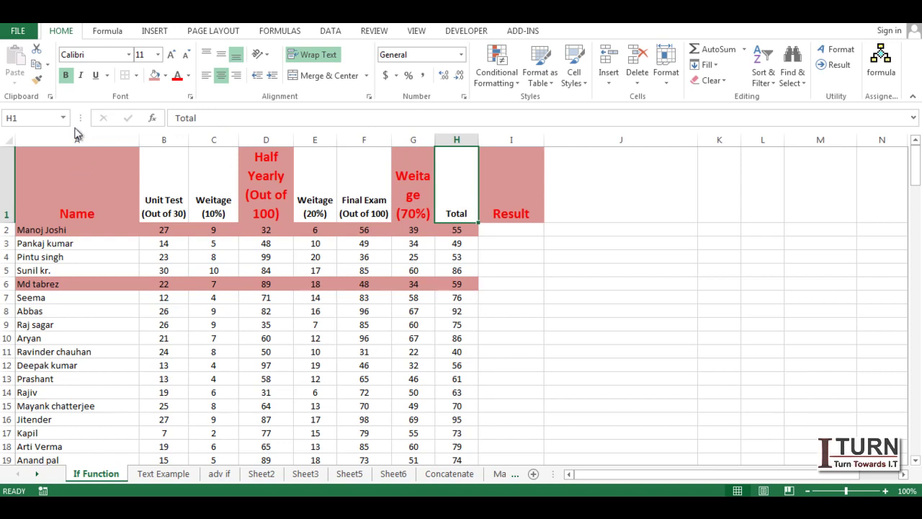
click(37, 79)
mouse_move(68, 190)
mouse_down()
mouse_move(490, 174)
mouse_move(508, 181)
mouse_up()
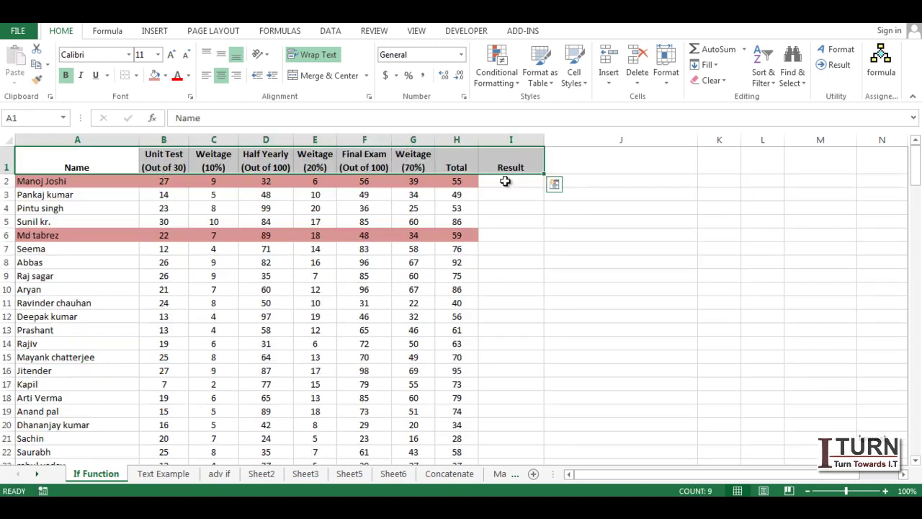
click(441, 219)
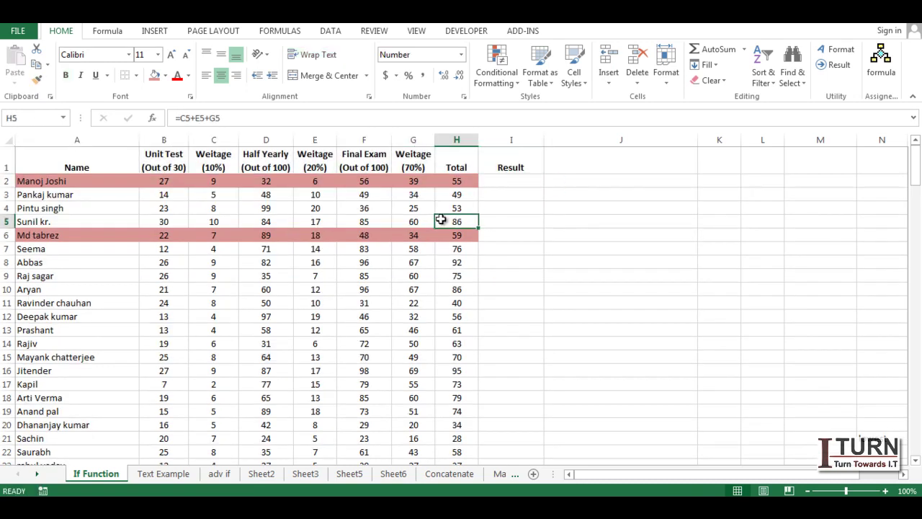
click(441, 286)
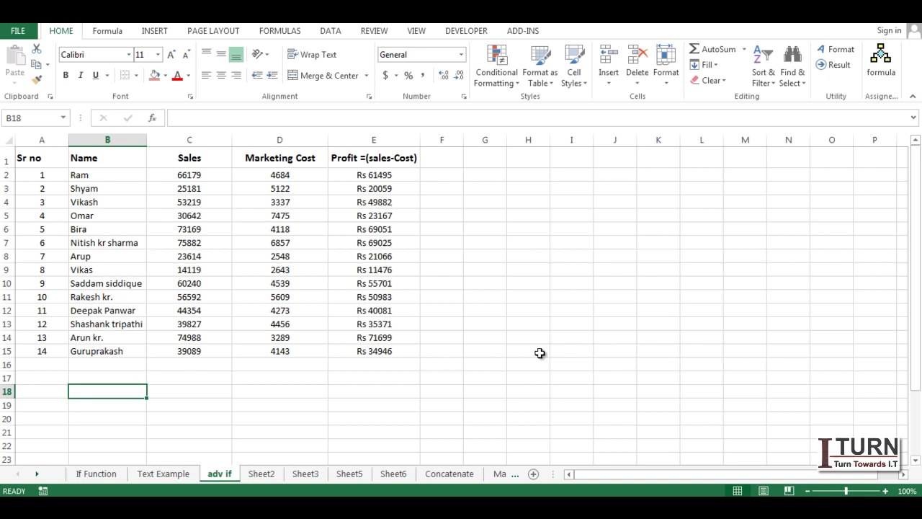
Step: Enter the dates 19-02-2019 in B18 and 09-02-2019 in B19 on the adv if sheet
text(19-02-)
text(2019)
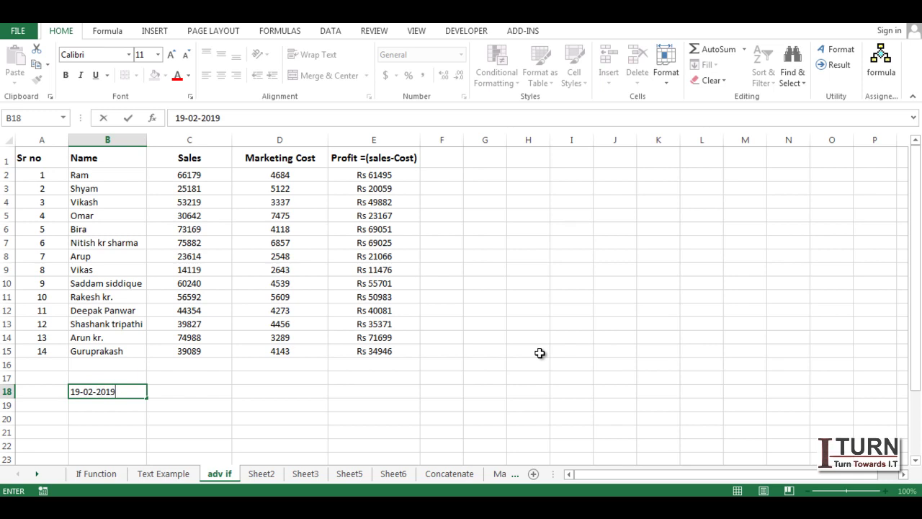
key(Return)
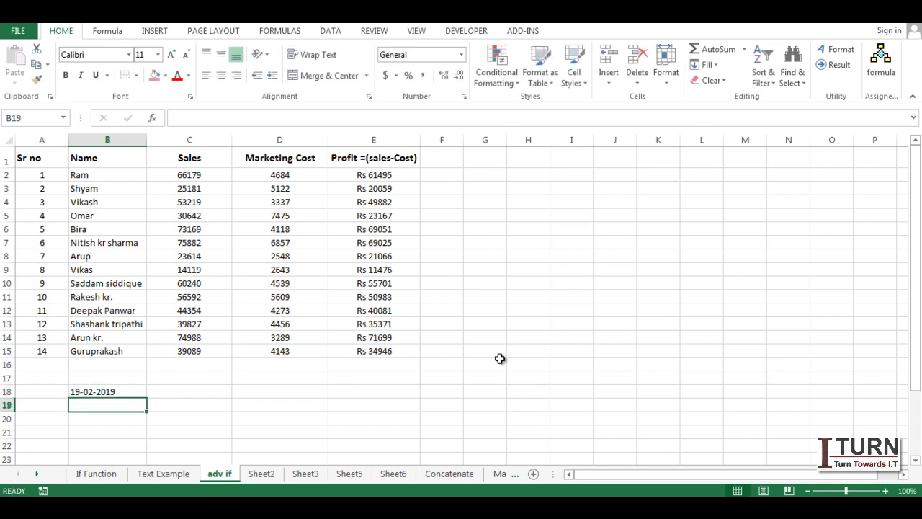
click(126, 394)
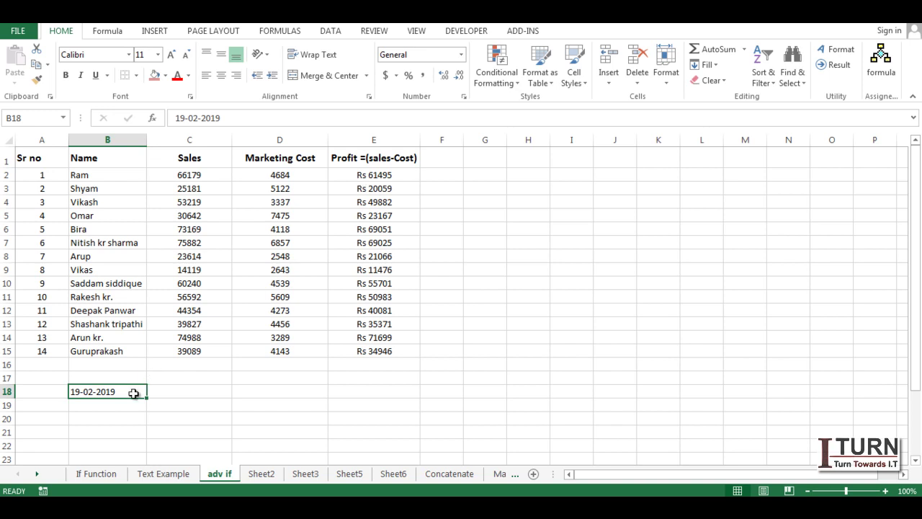
click(115, 405)
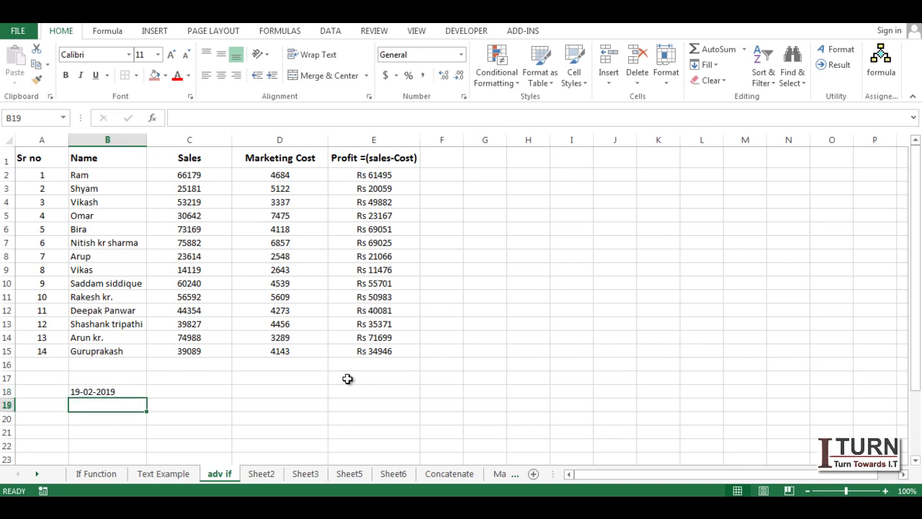
text(09-02)
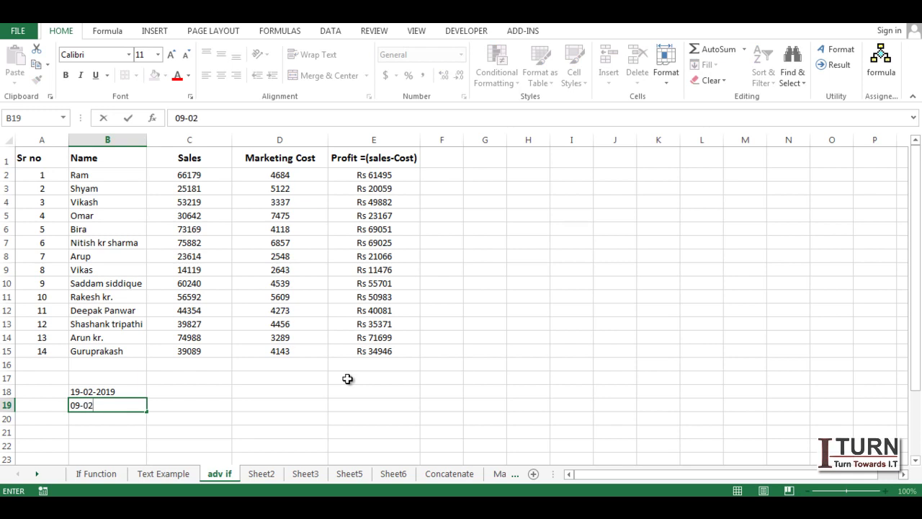
text(-2019)
key(Return)
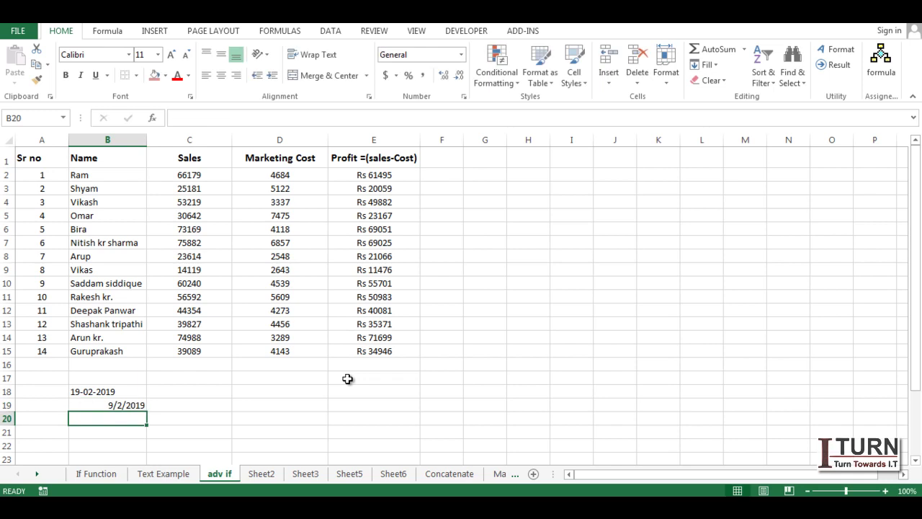
Step: Try the Long Date number format on the two dates in B18:B19 and undo it
click(128, 407)
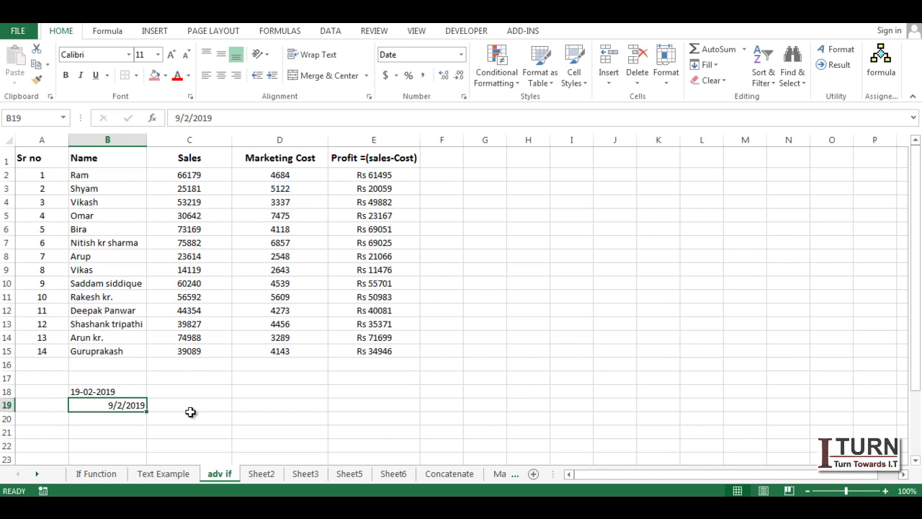
drag(137, 389, 145, 406)
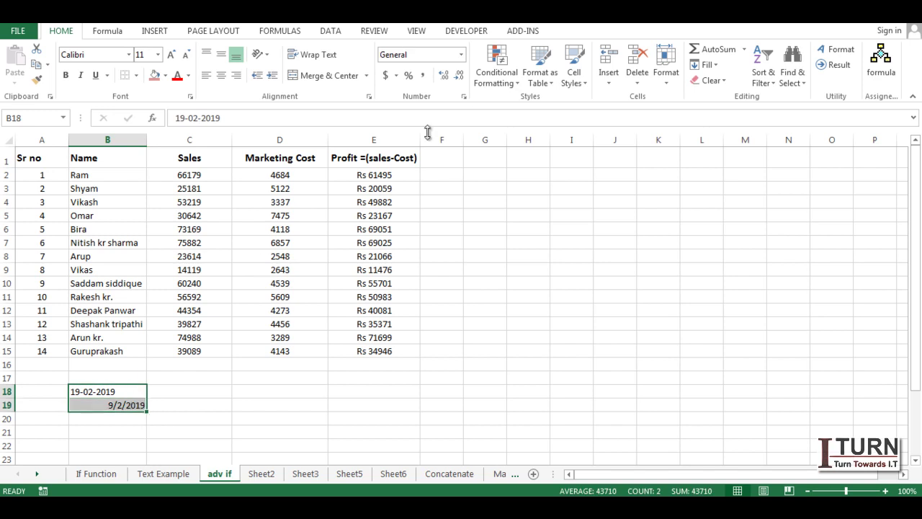
click(461, 55)
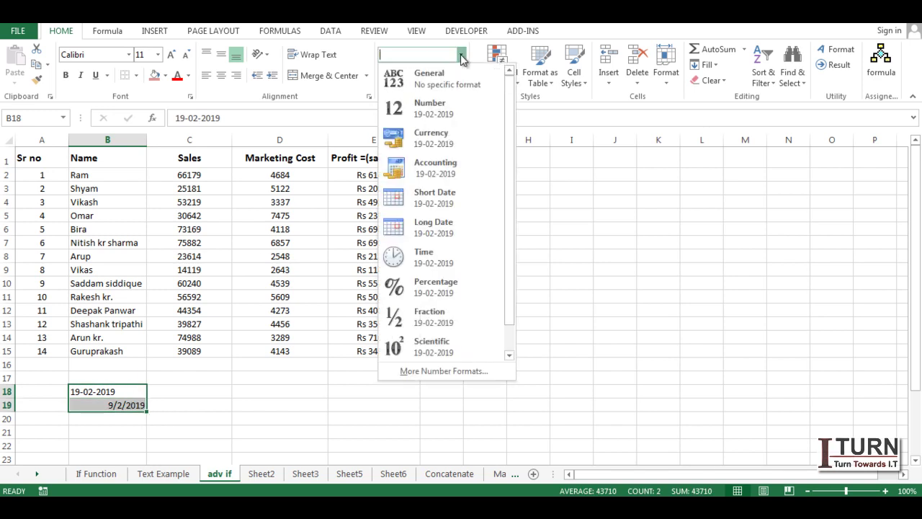
click(452, 232)
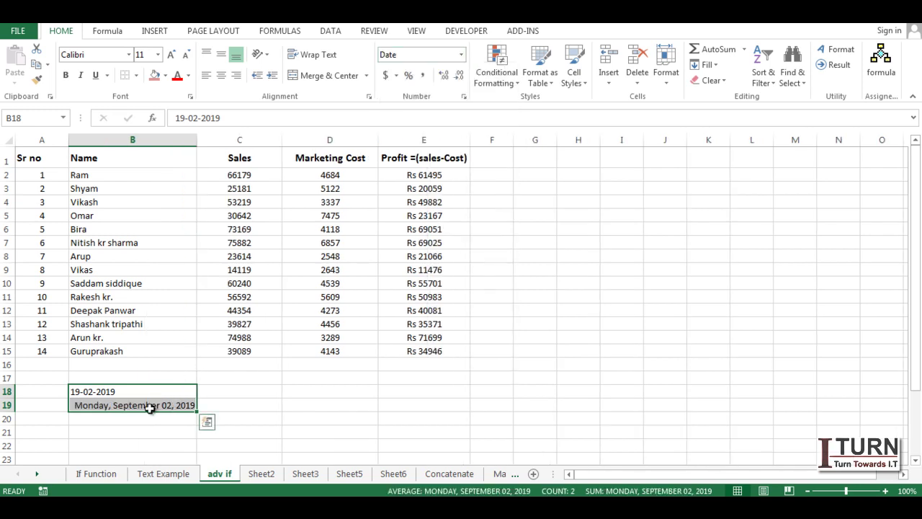
key(ctrl+z)
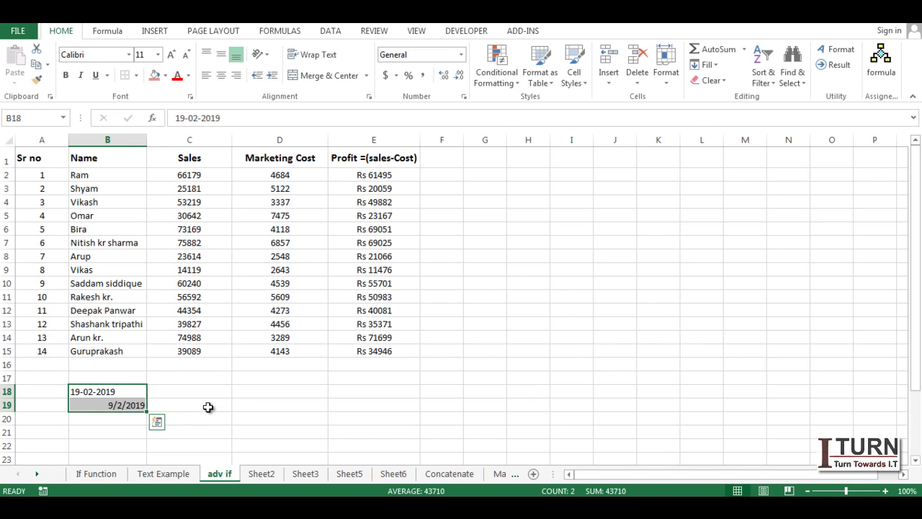
Step: Start a delimited Text to Columns conversion on the dates in B18:B19 with the Tab delimiter switched off
click(331, 30)
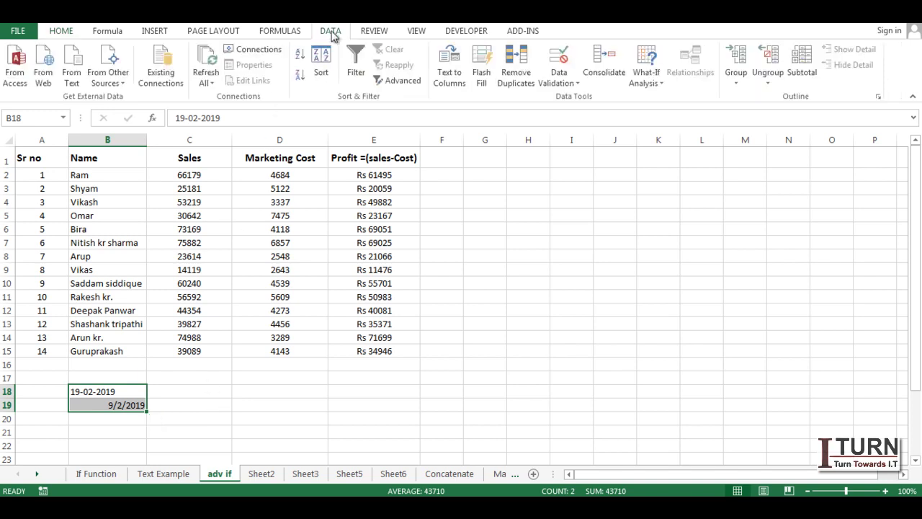
click(449, 75)
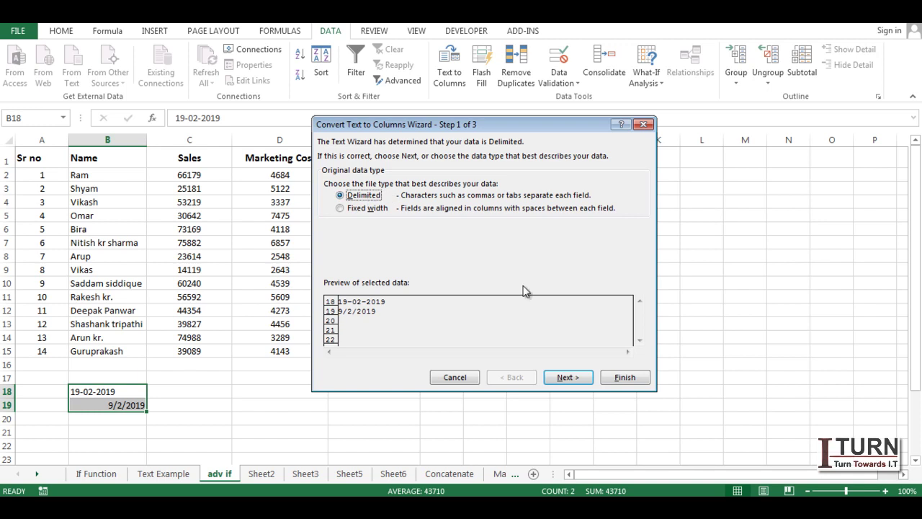
click(566, 379)
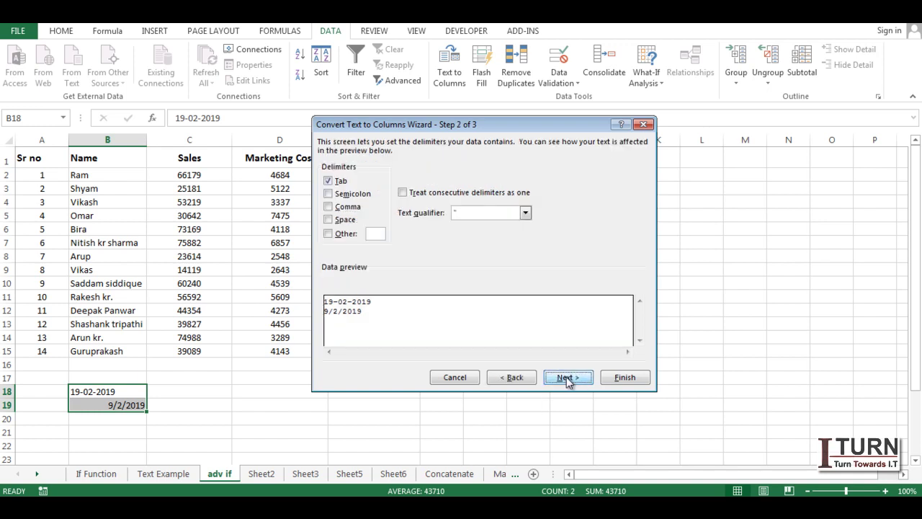
click(329, 182)
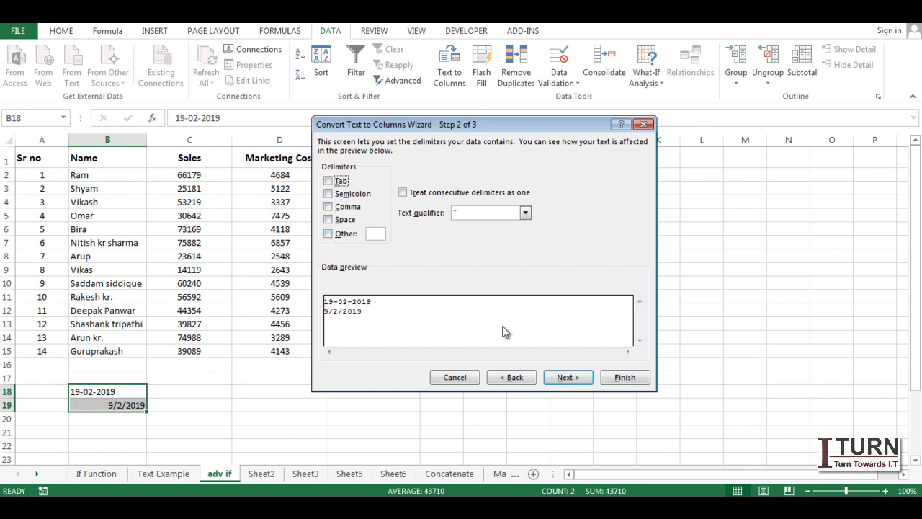
click(567, 378)
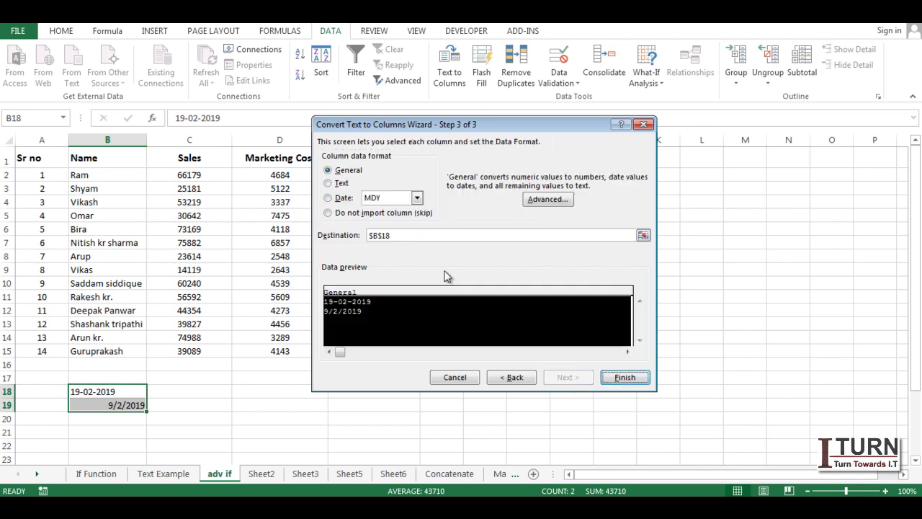
Step: Set the conversion's destination to B21 and its column data format to Date DMY, and finish the conversion
click(395, 239)
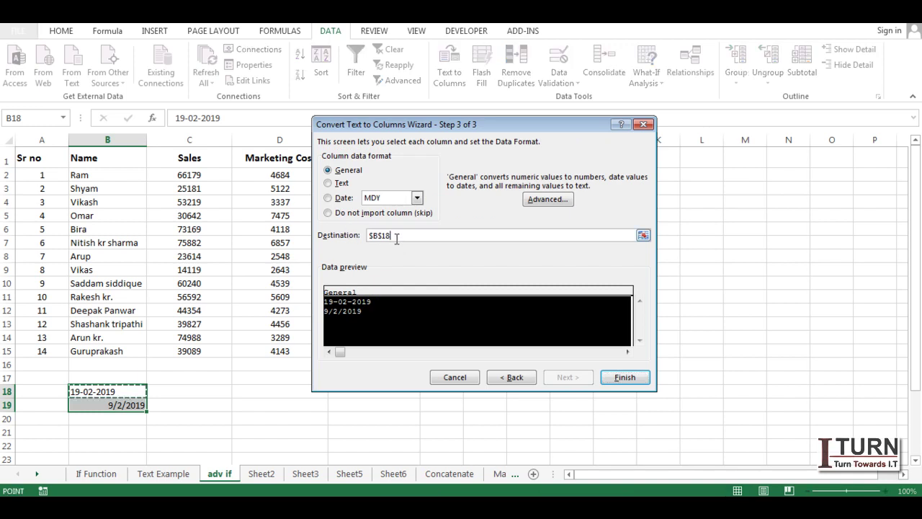
drag(396, 239, 368, 238)
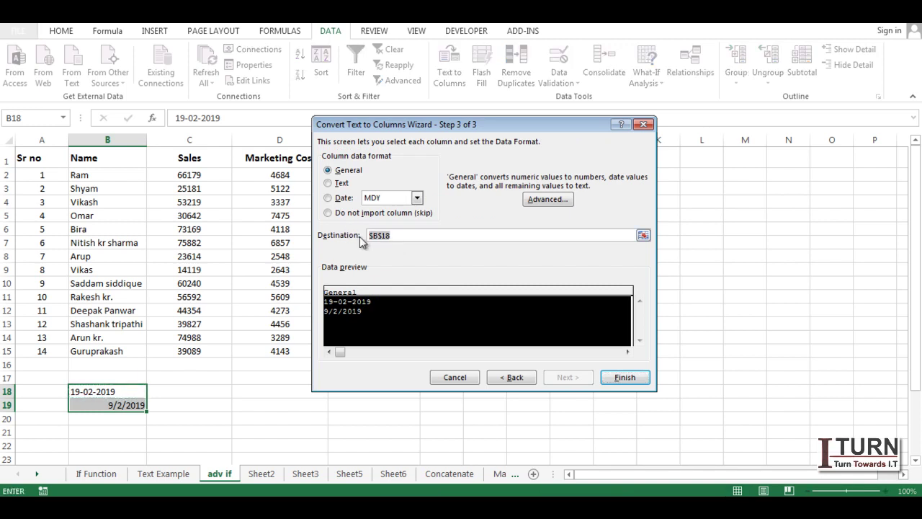
click(109, 433)
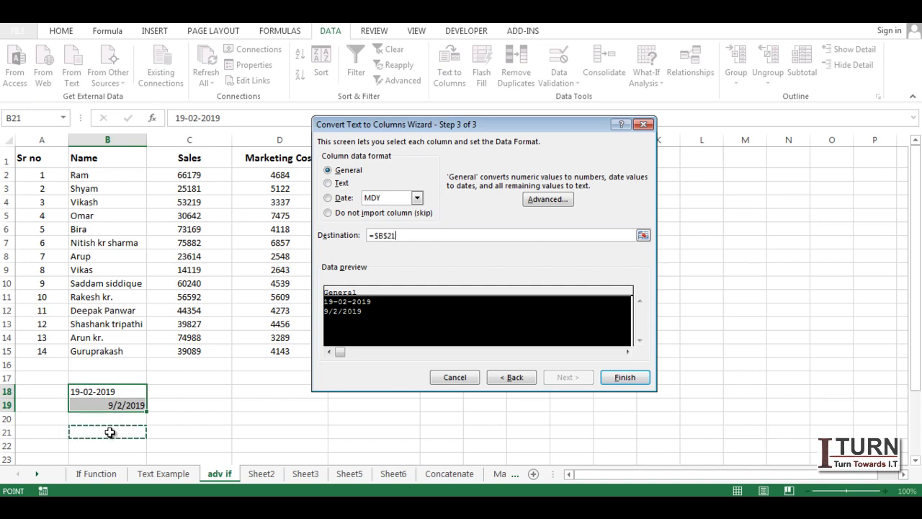
click(329, 199)
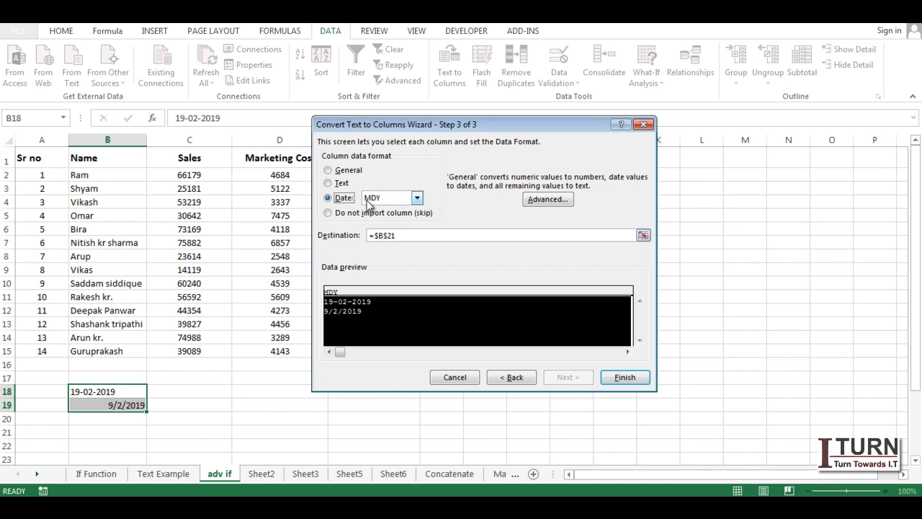
click(417, 197)
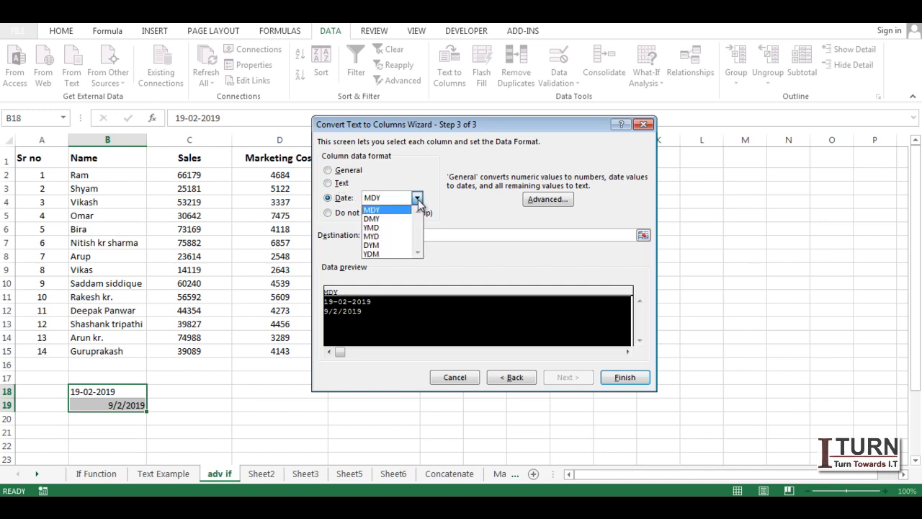
click(386, 220)
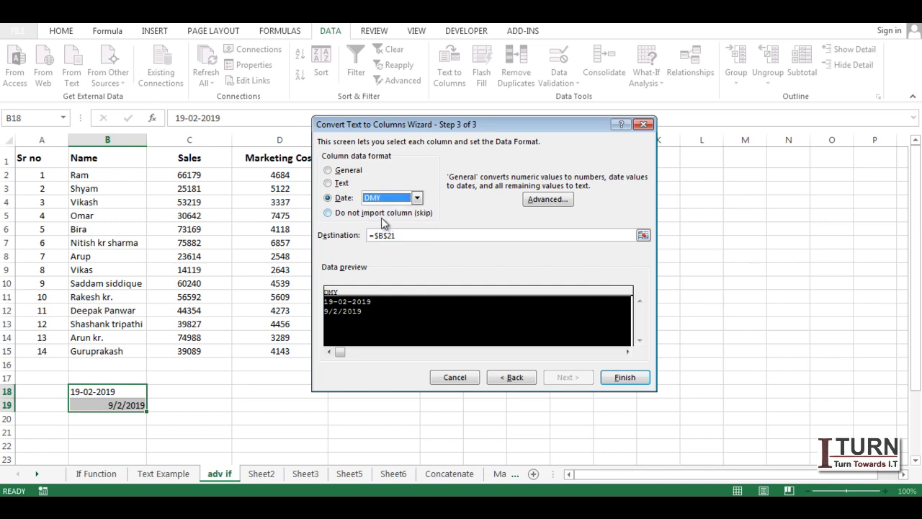
click(624, 382)
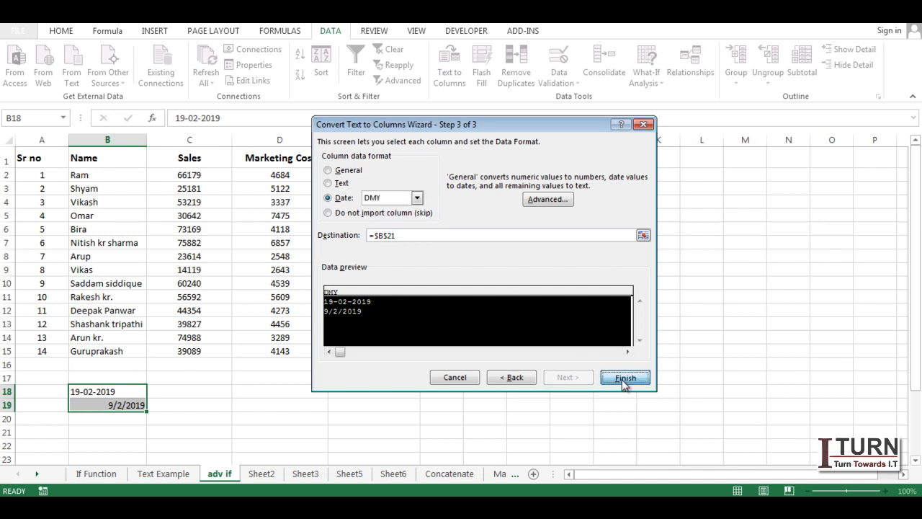
Step: Apply the Long Date number format to the converted dates in B21:B22
click(137, 433)
drag(137, 433, 153, 450)
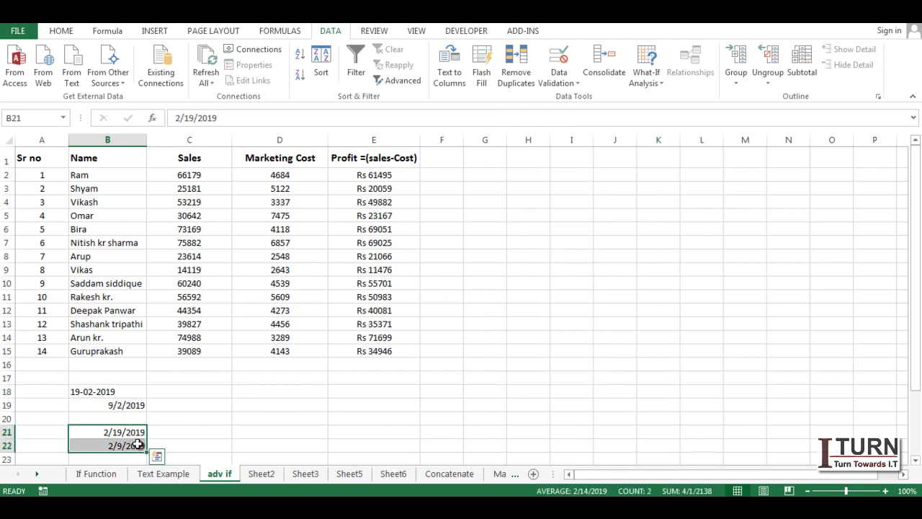
click(60, 33)
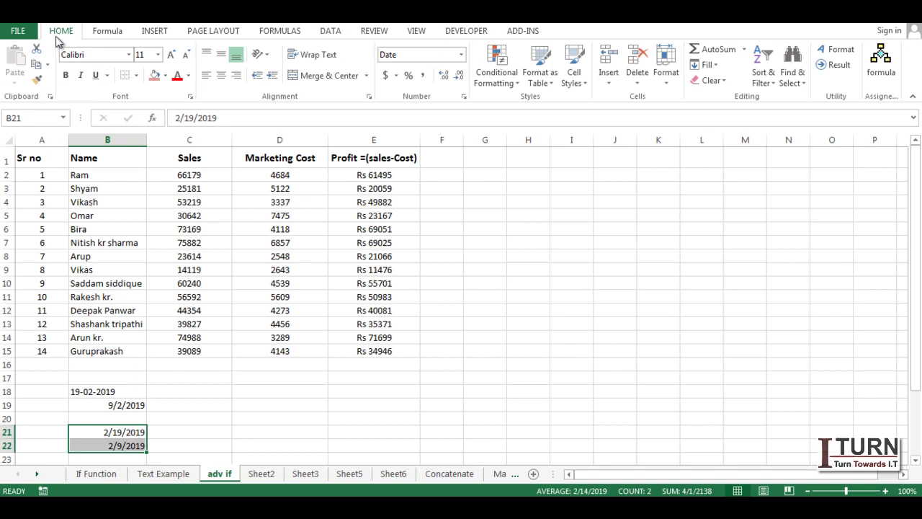
click(462, 54)
click(447, 229)
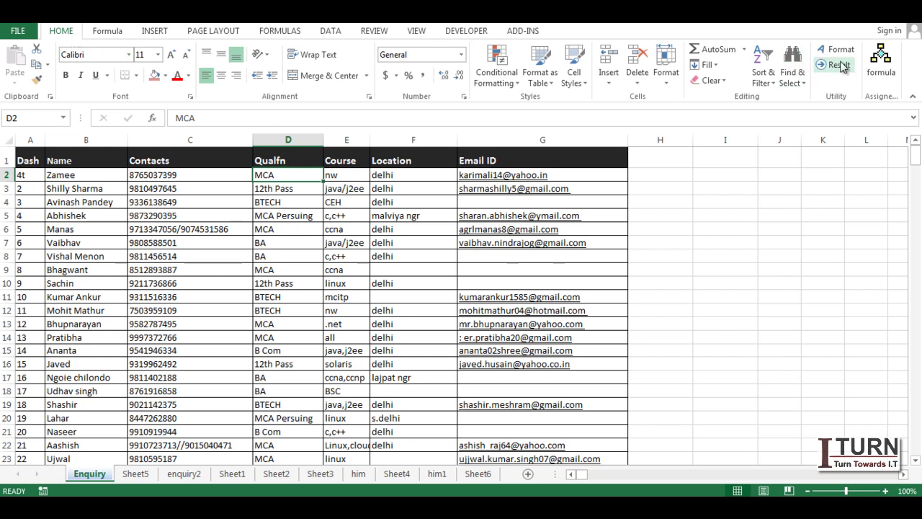
Step: Set up a custom sort of the Enquiry table by Qualfn on values, using a custom list for the order
click(773, 86)
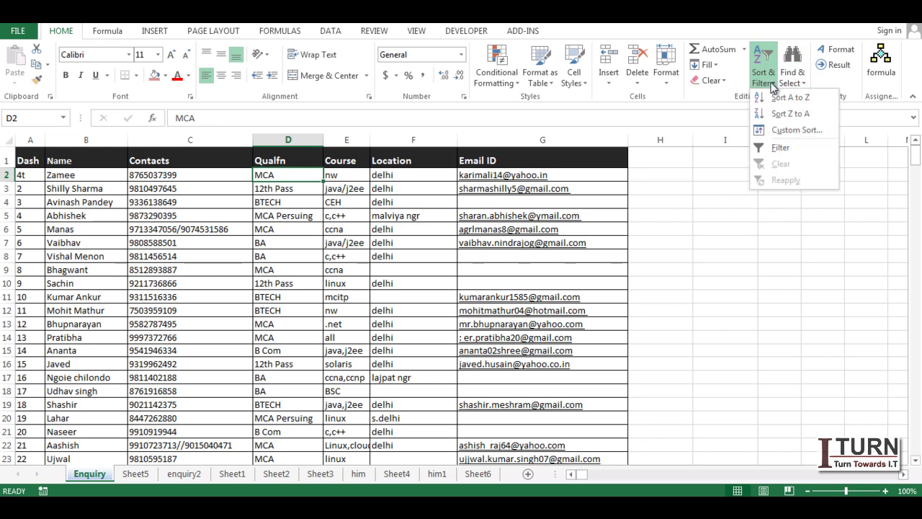
click(787, 130)
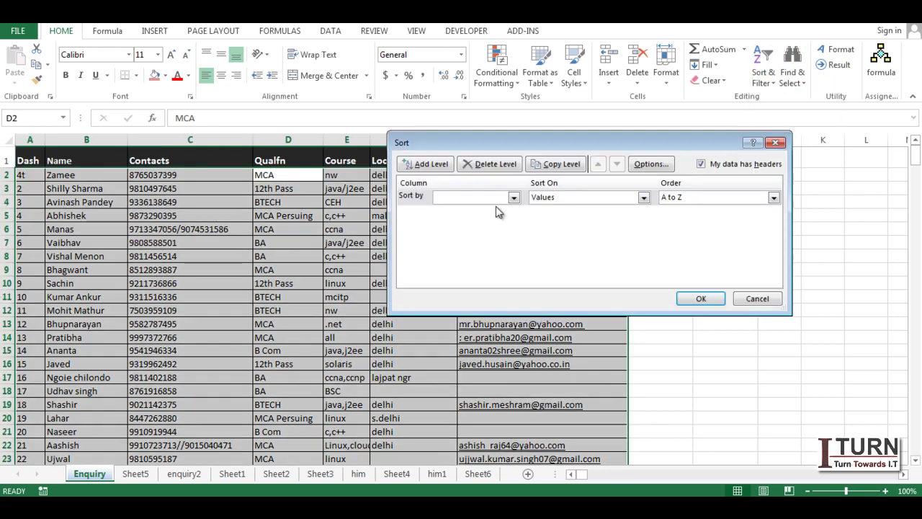
click(474, 202)
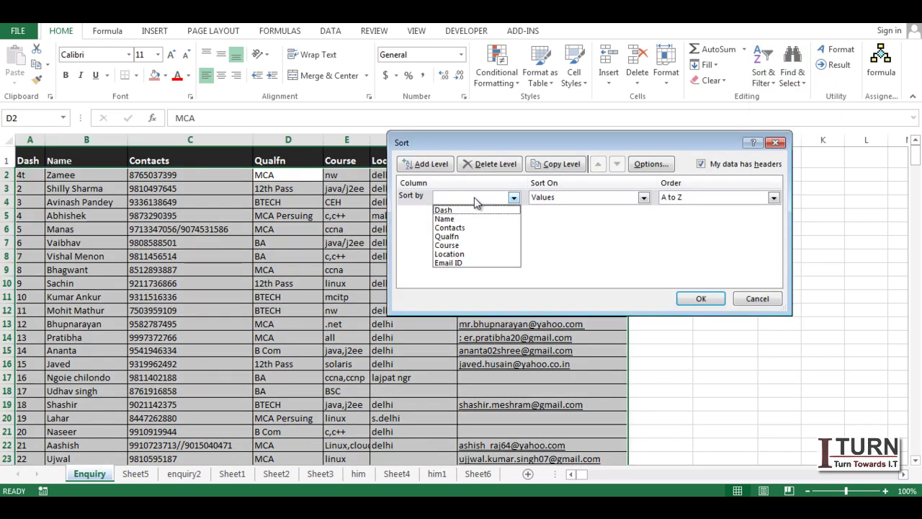
click(458, 240)
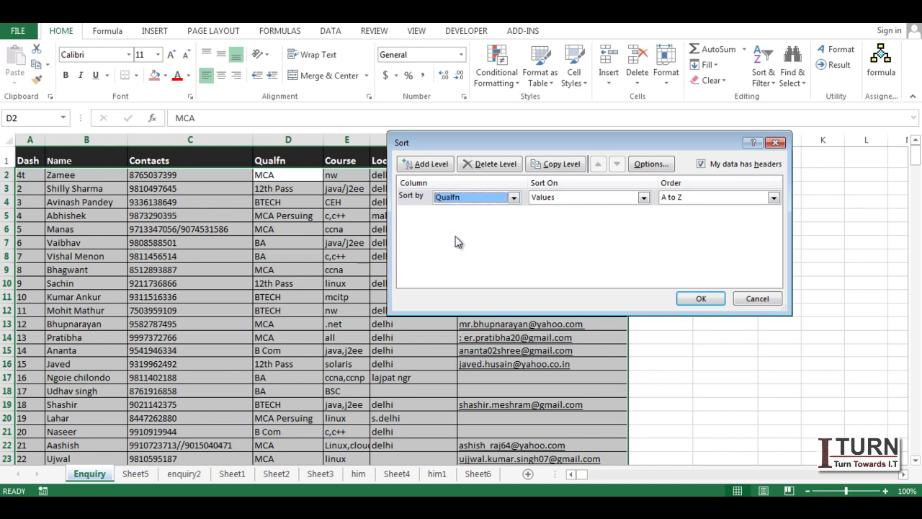
click(593, 201)
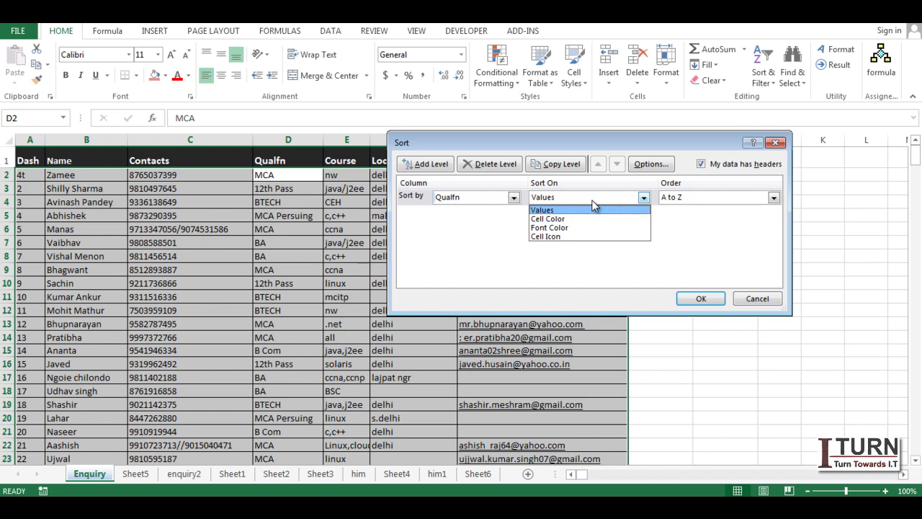
click(593, 204)
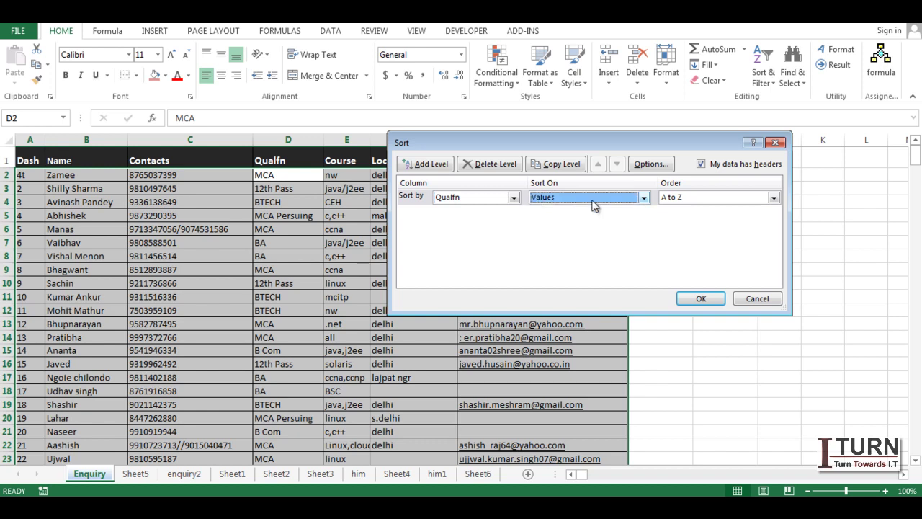
click(681, 198)
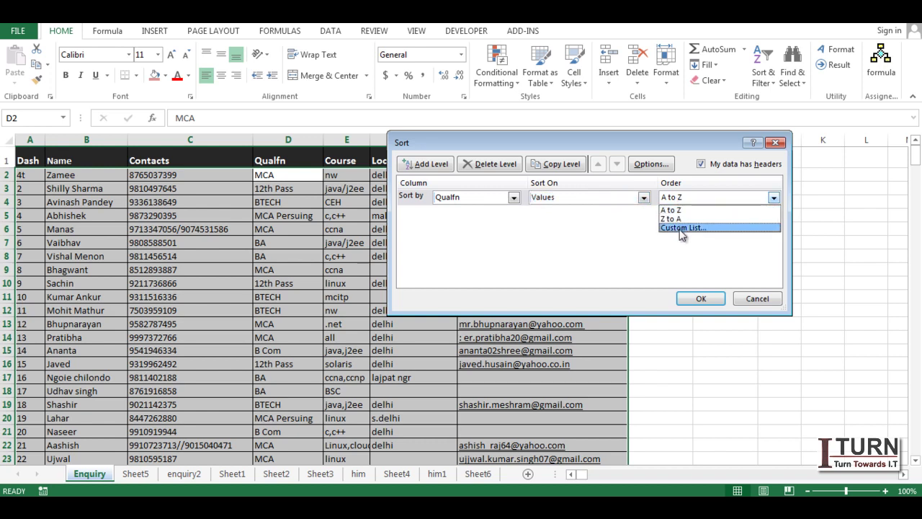
click(681, 228)
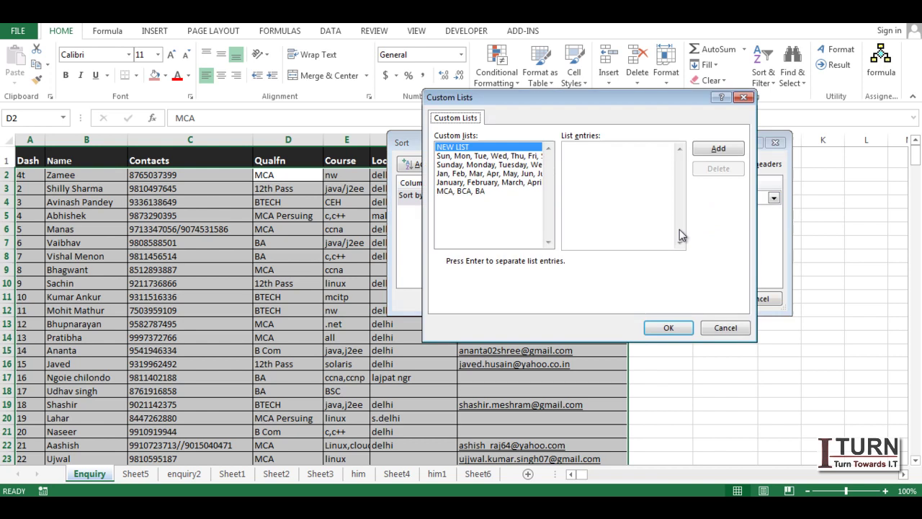
Step: Replace the entries of the MCA, BCA, BA custom list with MCA and BTECH, and sort the Enquiry table by that list
click(470, 193)
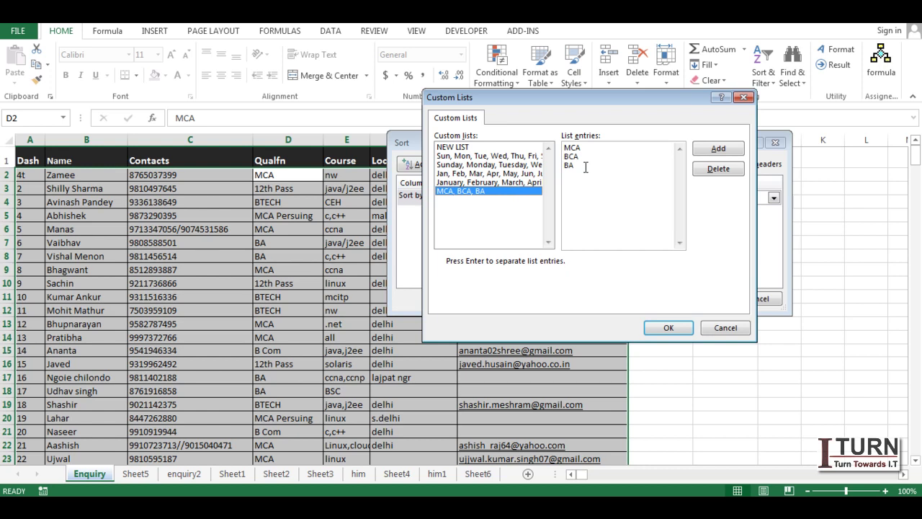
click(718, 148)
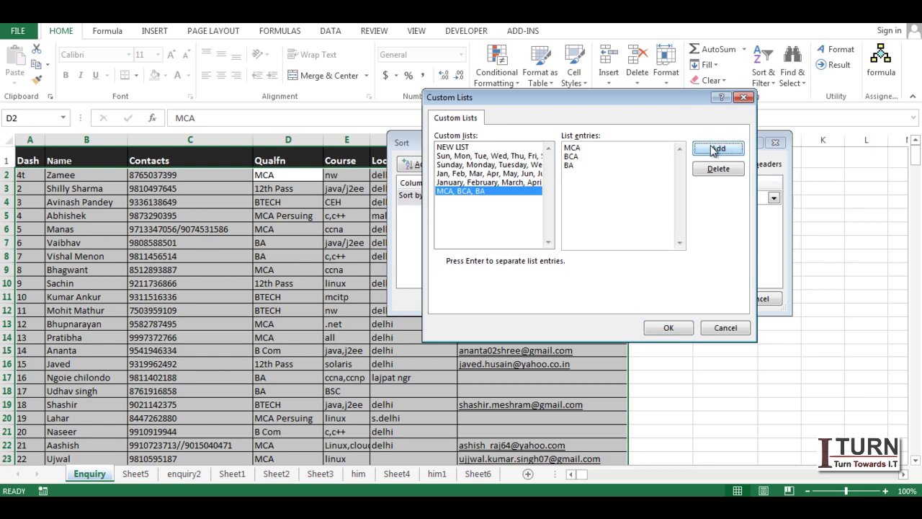
click(584, 164)
drag(585, 164, 564, 147)
key(Delete)
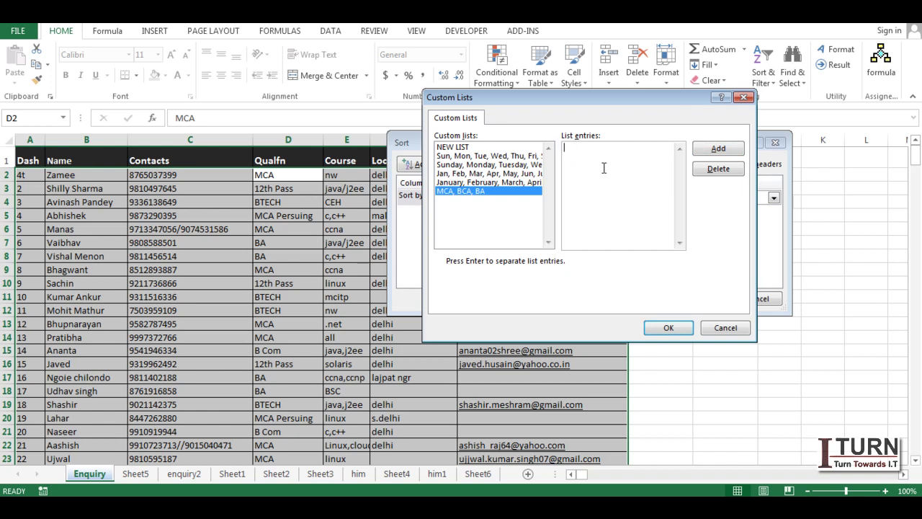
text(MCA)
key(Return)
text(BTECH)
click(718, 150)
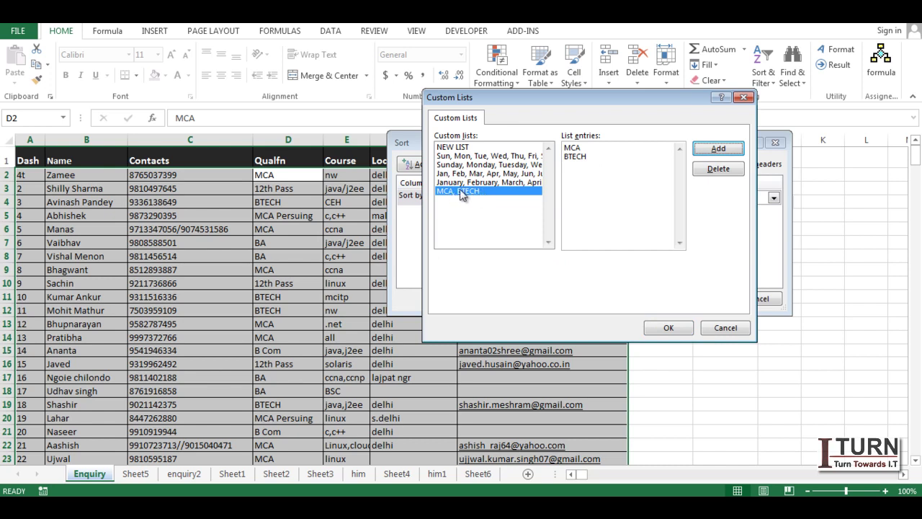
click(668, 327)
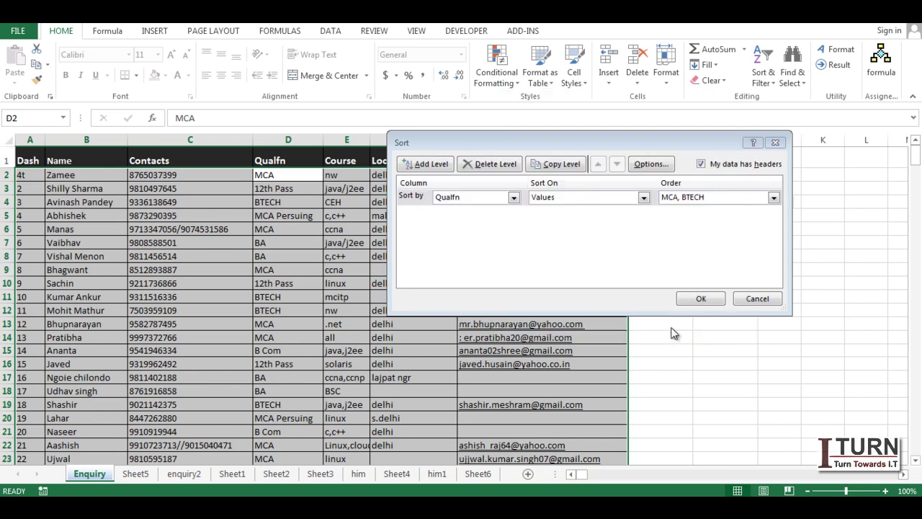
click(701, 298)
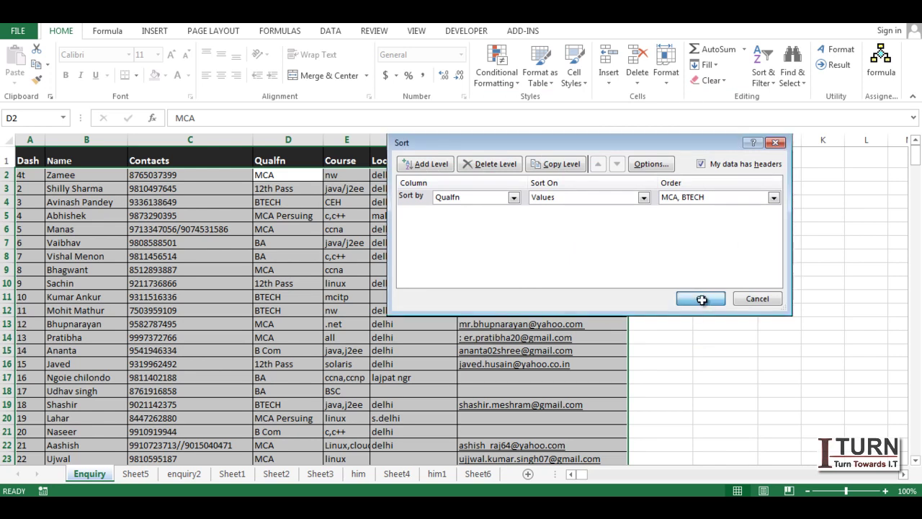